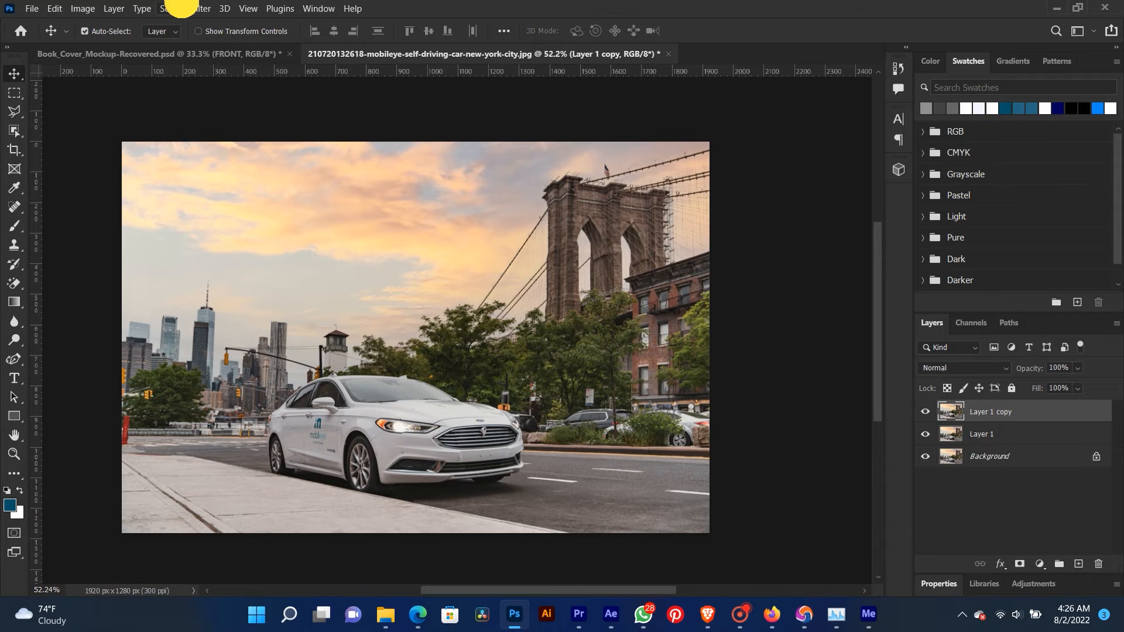
Step: Select the car as the subject, copy it to a new layer and convert that layer to a smart object
left_click(210, 172)
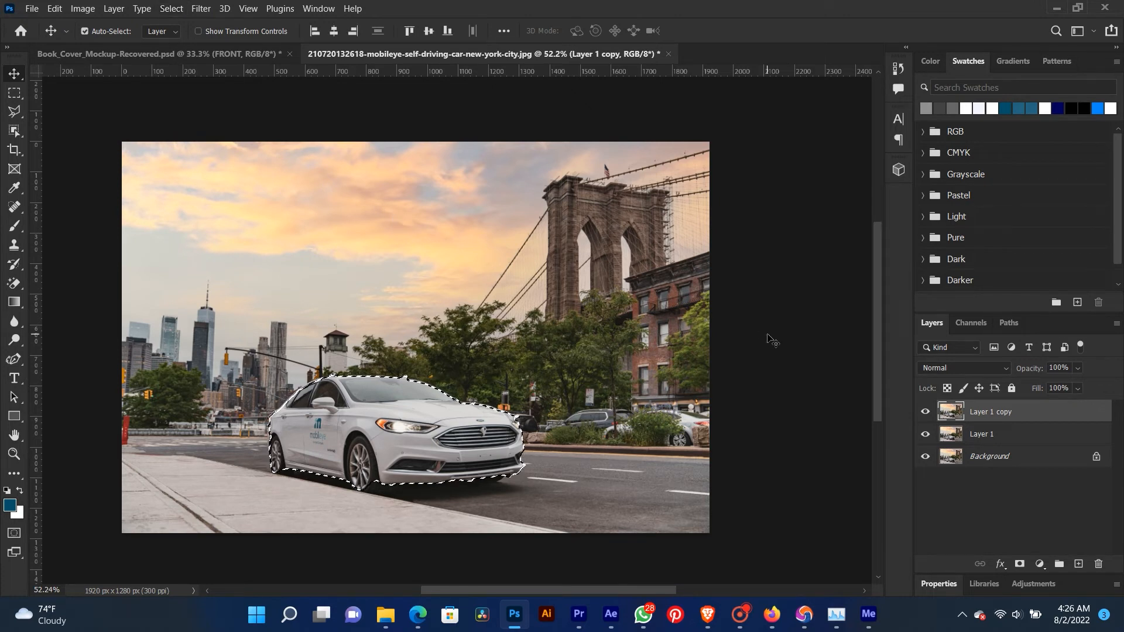
key("ctrl+j")
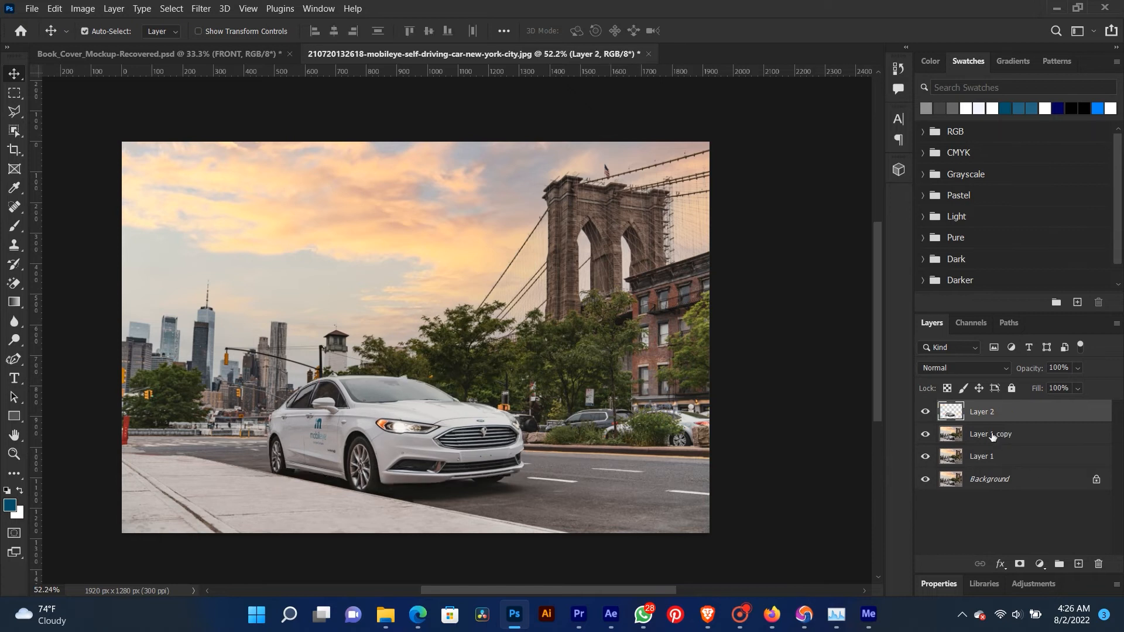
right_click(985, 413)
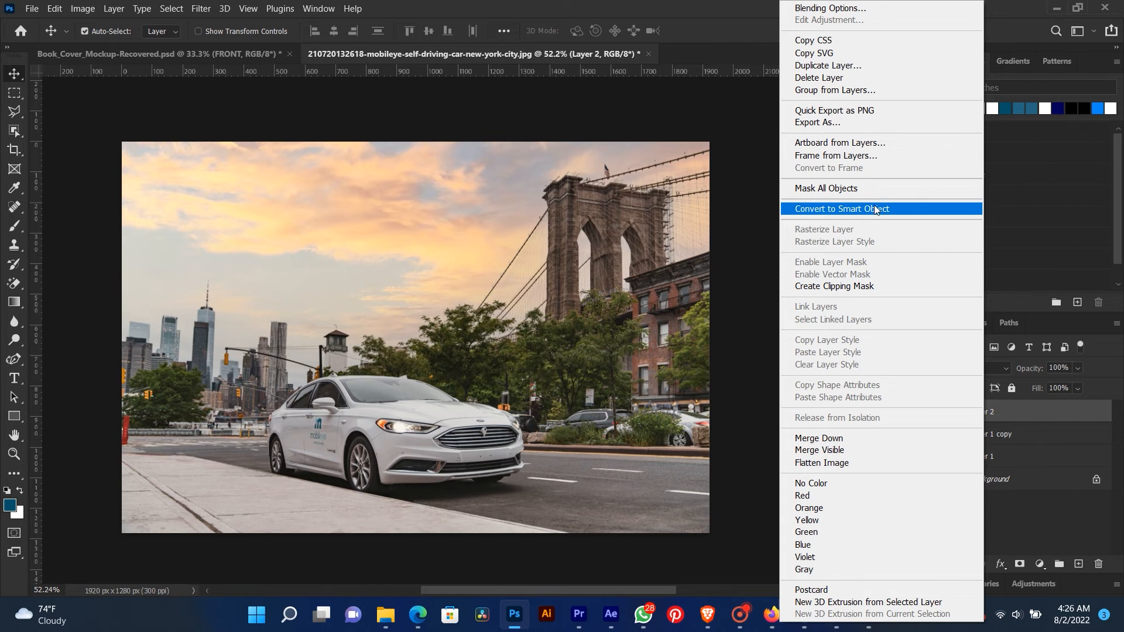
left_click(846, 211)
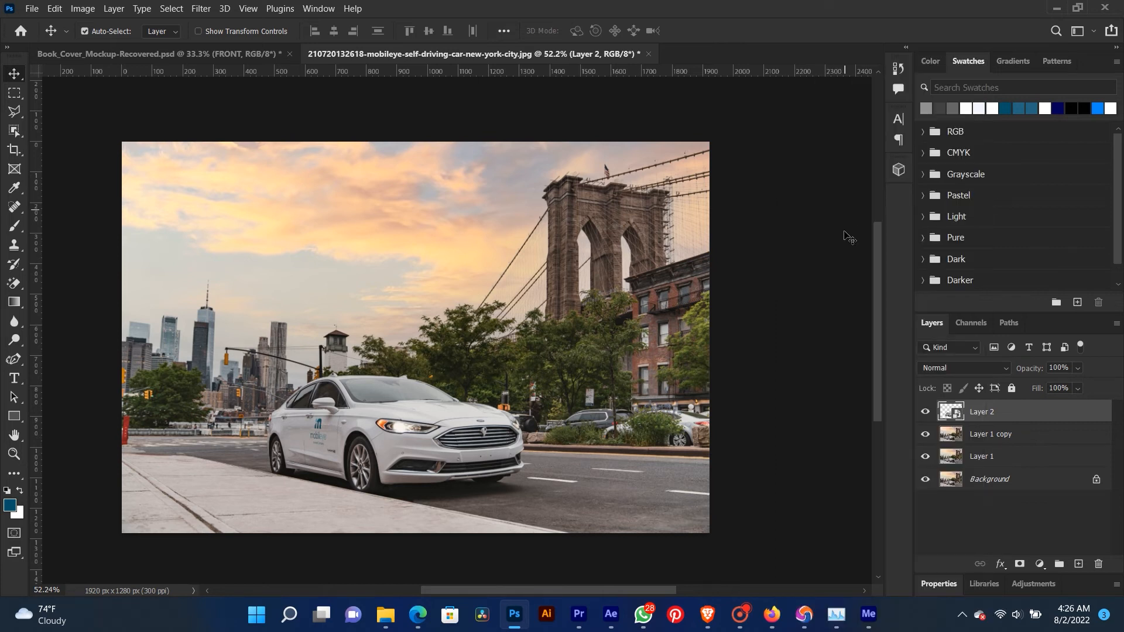
Step: Convert Layer 1 copy to a smart object
left_click(995, 443)
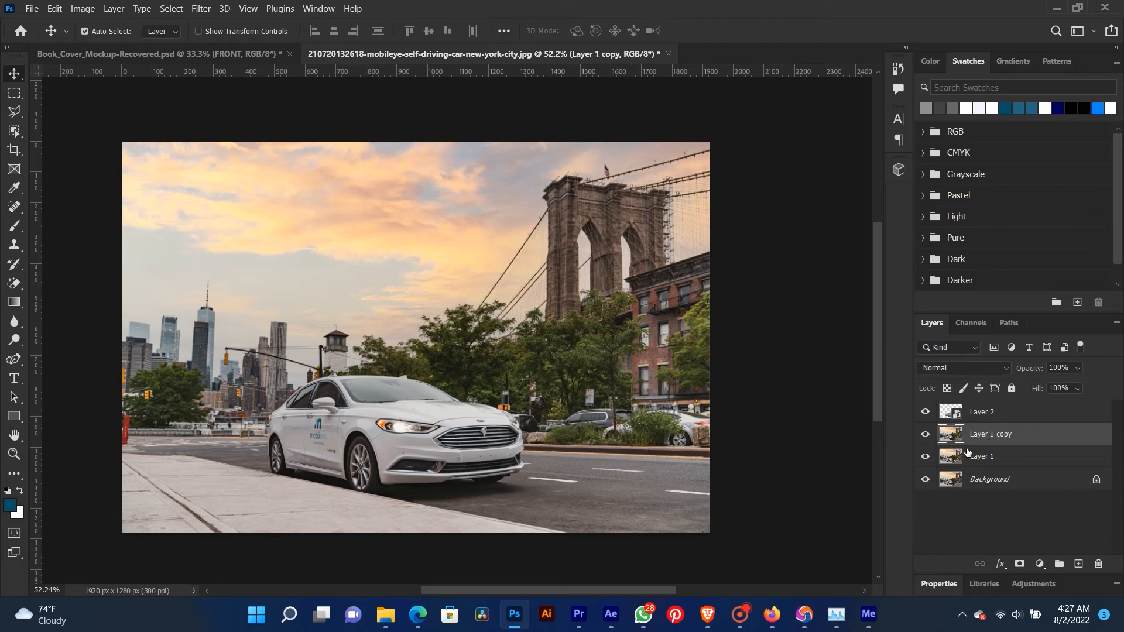
right_click(993, 440)
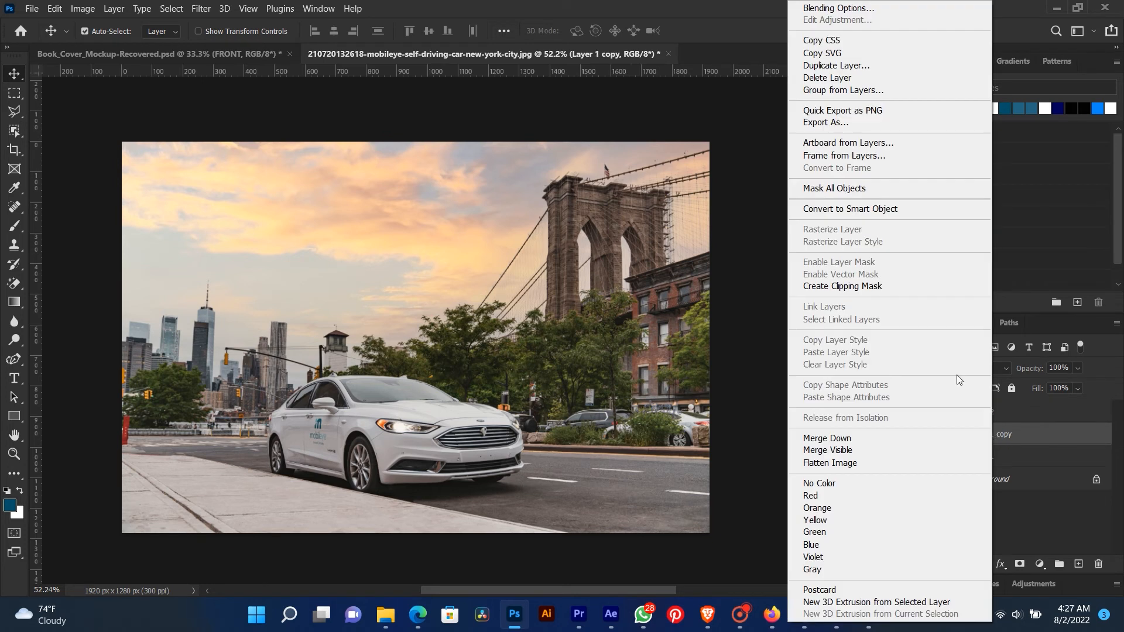
left_click(876, 209)
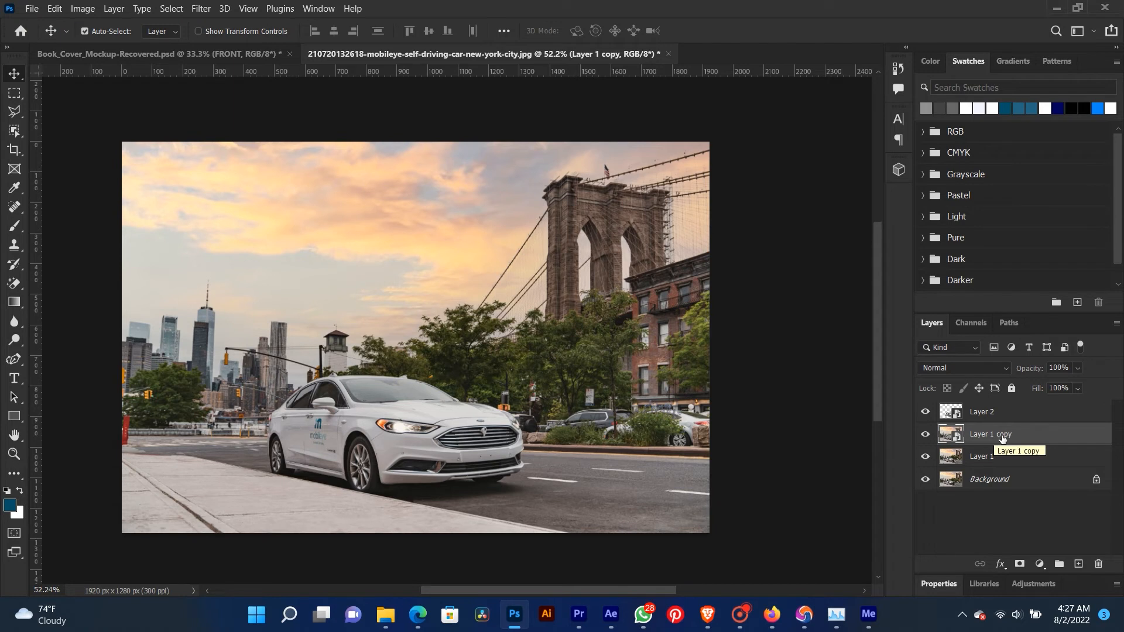
Step: Select the car as the subject again and open Content-Aware Fill for that selection on Layer 1
left_click(184, 8)
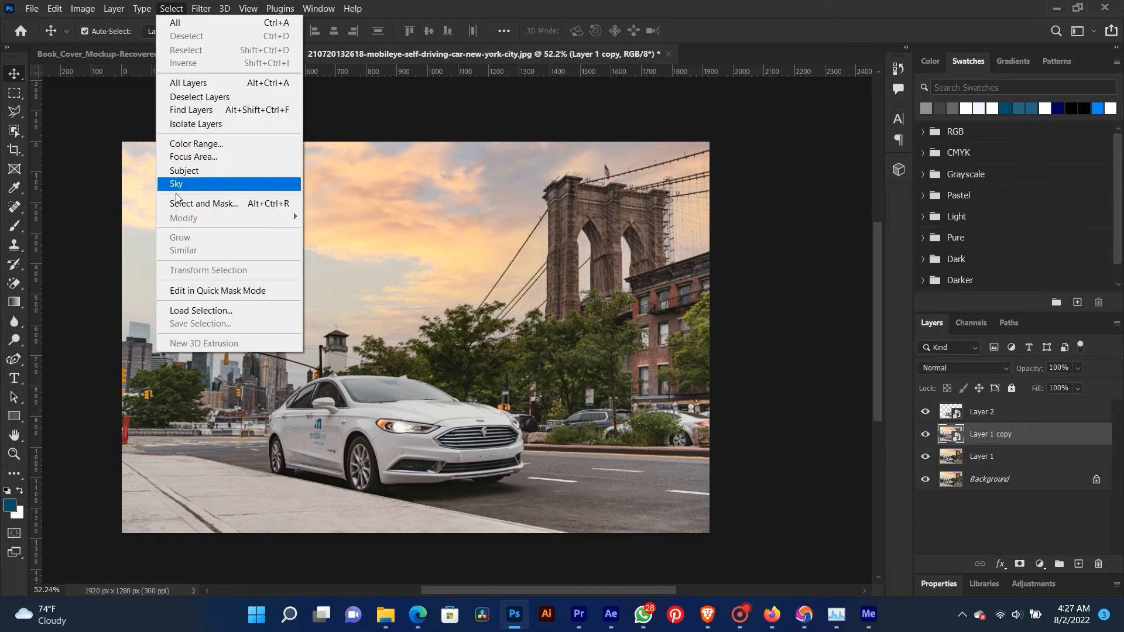
left_click(234, 173)
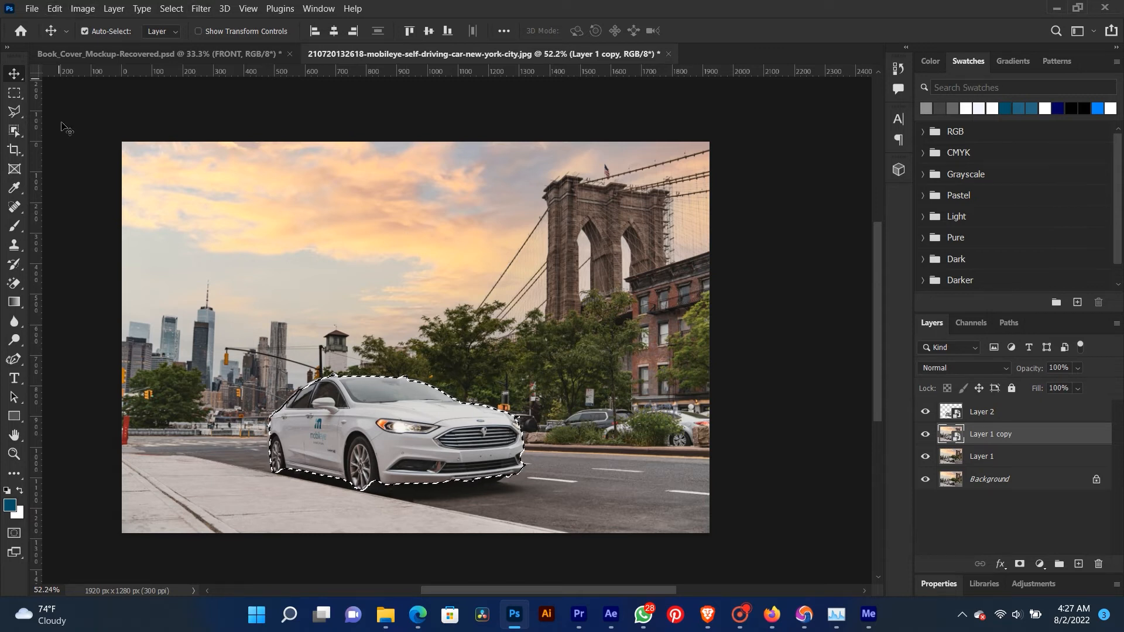
left_click(45, 7)
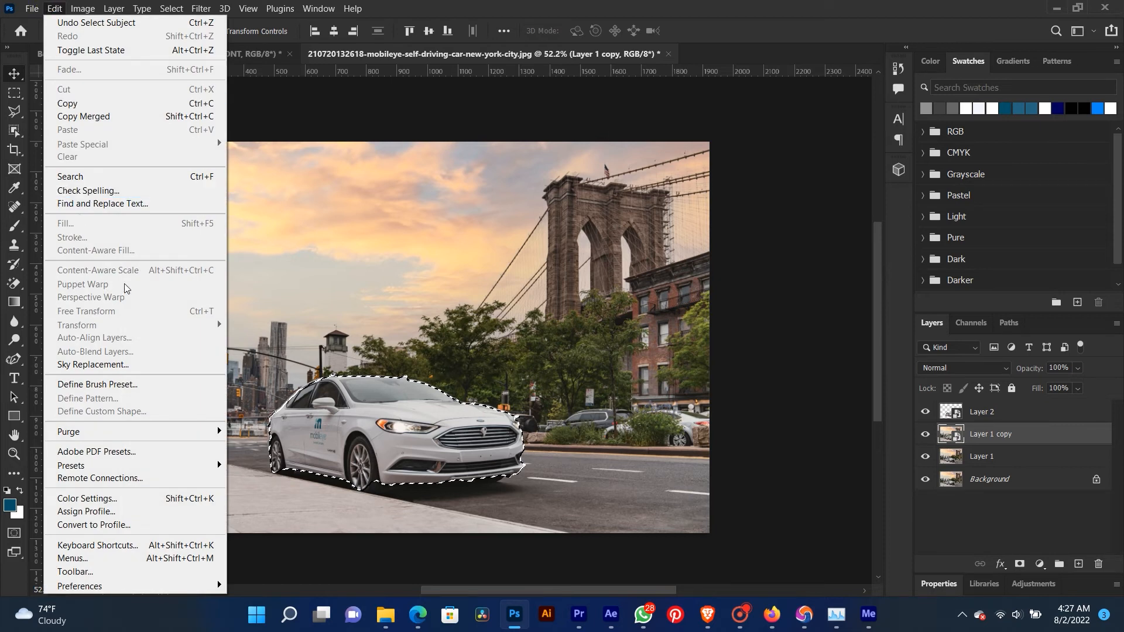
left_click(981, 457)
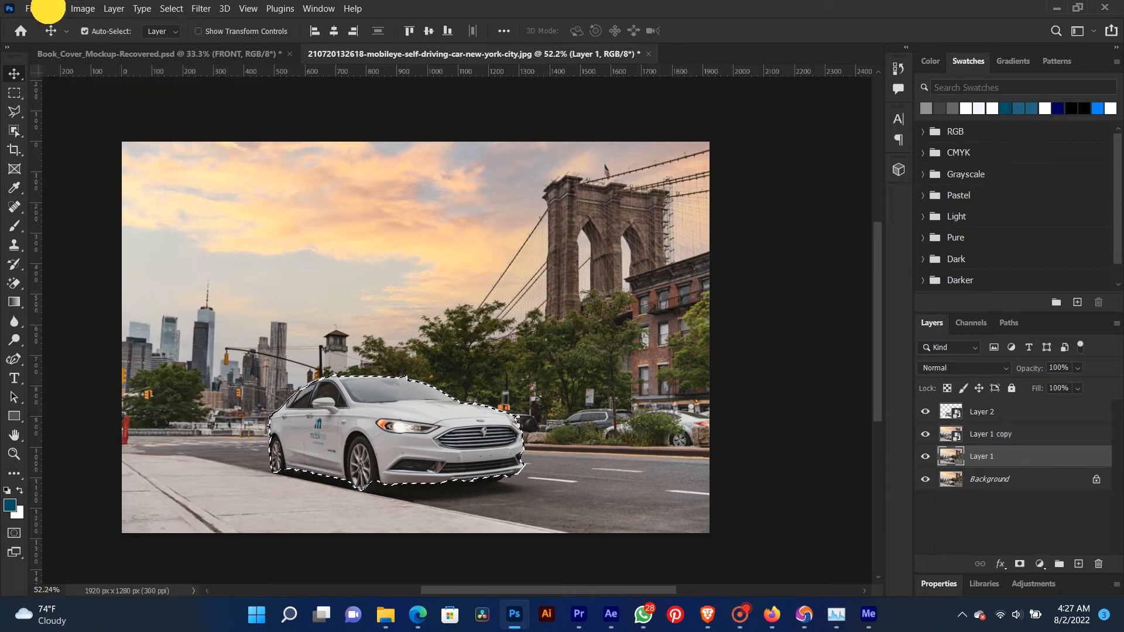
left_click(53, 9)
left_click(109, 251)
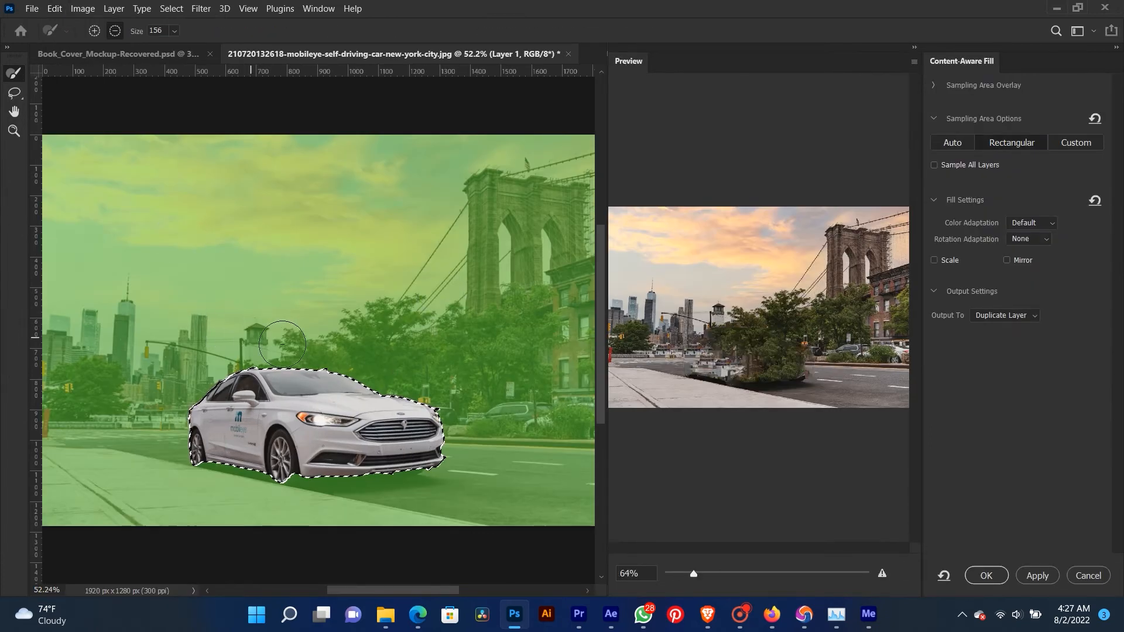
Step: Exclude a band around the car from the fill's sampling area and output the fill to a duplicate layer
left_click(267, 353)
left_click_drag(266, 353, 332, 362)
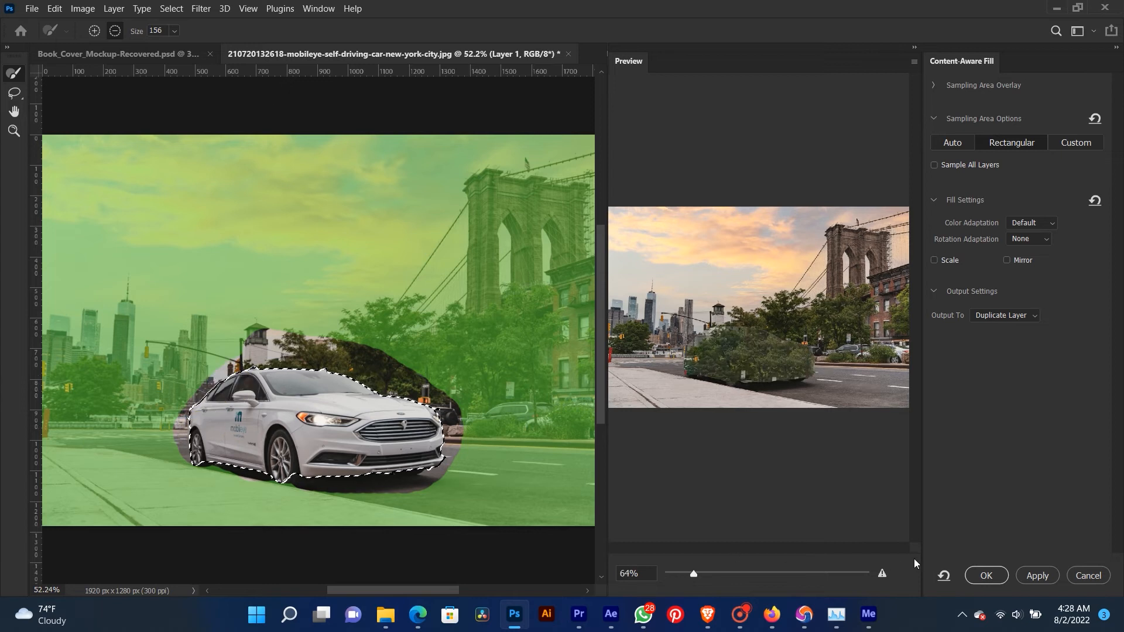
left_click(979, 576)
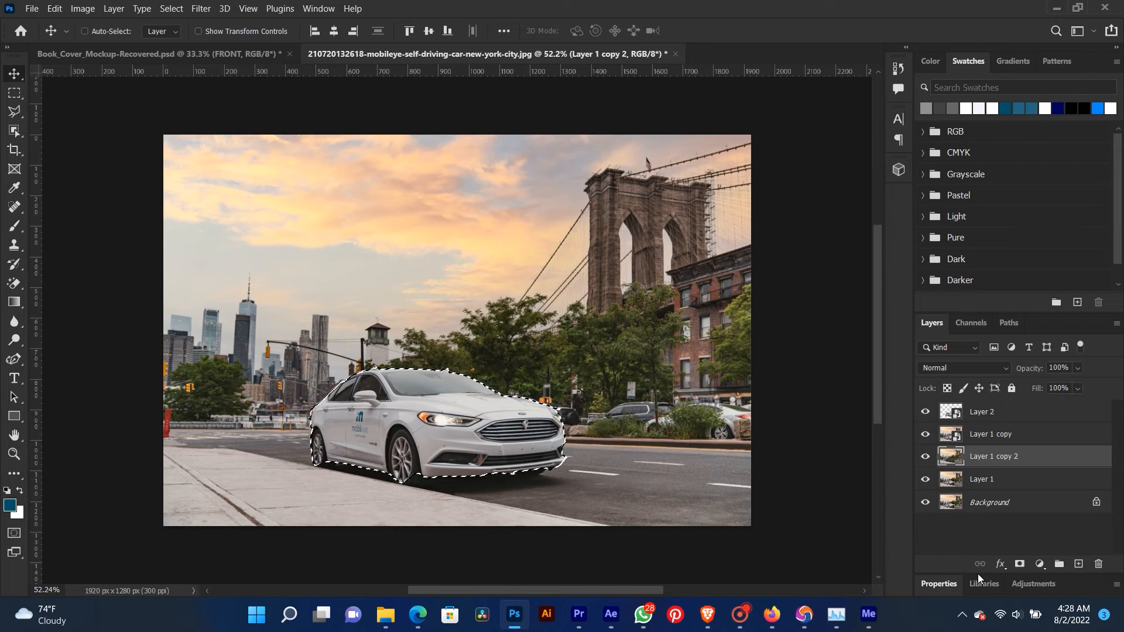
Step: Copy the car-shaped selection from Layer 1 copy 2 to a new layer and add a layer mask to it
key("ctrl+j")
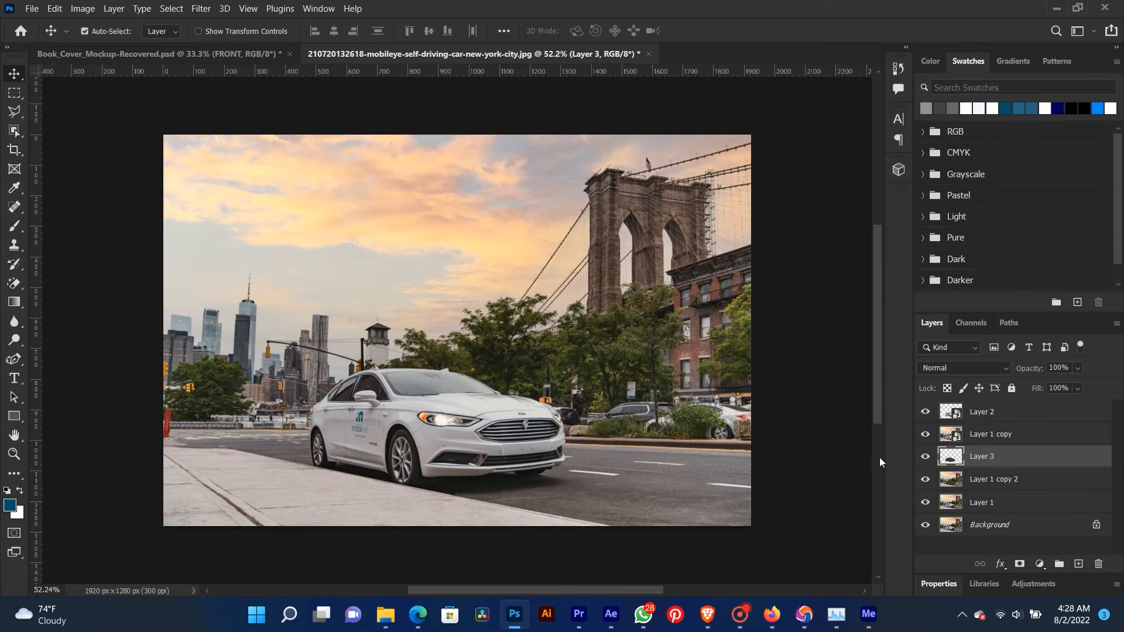
left_click(978, 485)
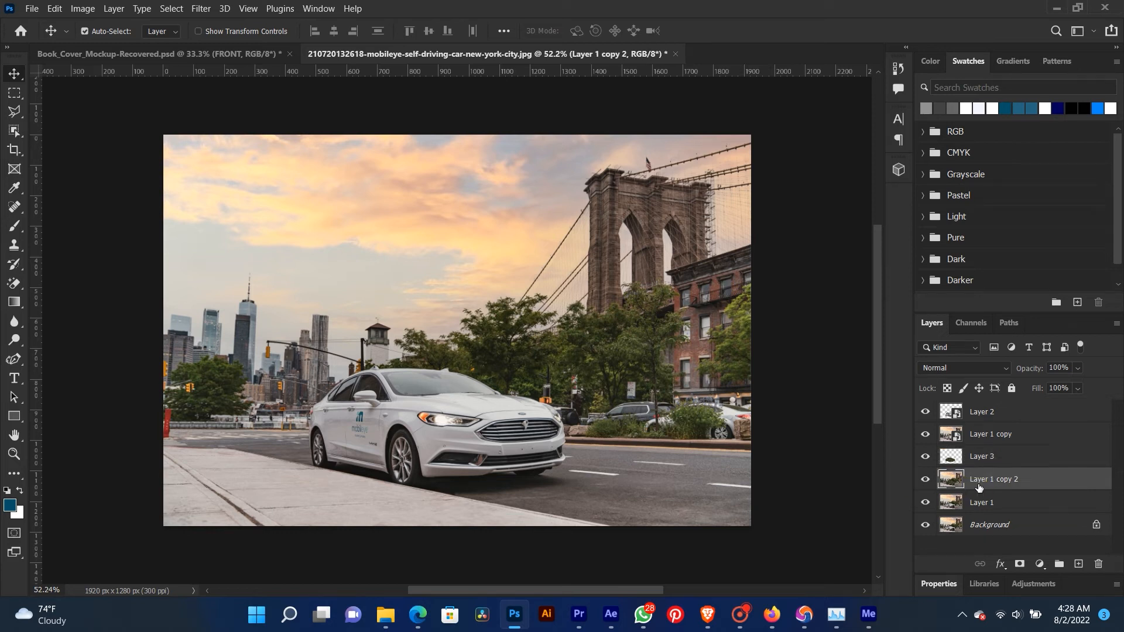
left_click(979, 457)
left_click(1020, 564)
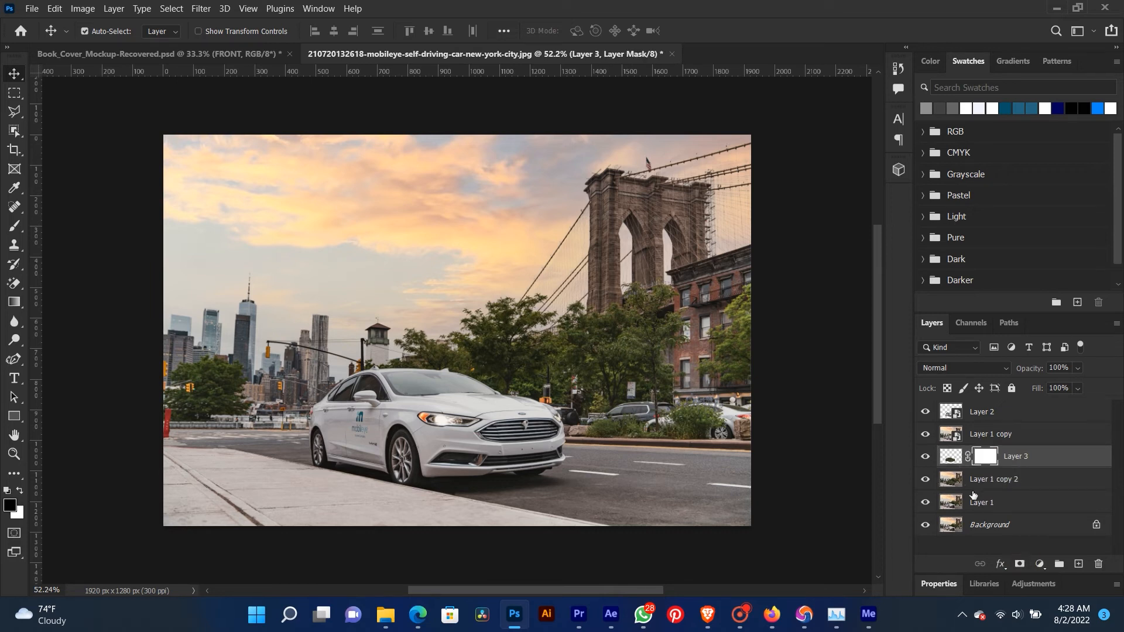
Step: Start a Path Blur on Layer 1 copy 2 and lay a blur path toward the trees below the distant skyline
left_click(992, 486)
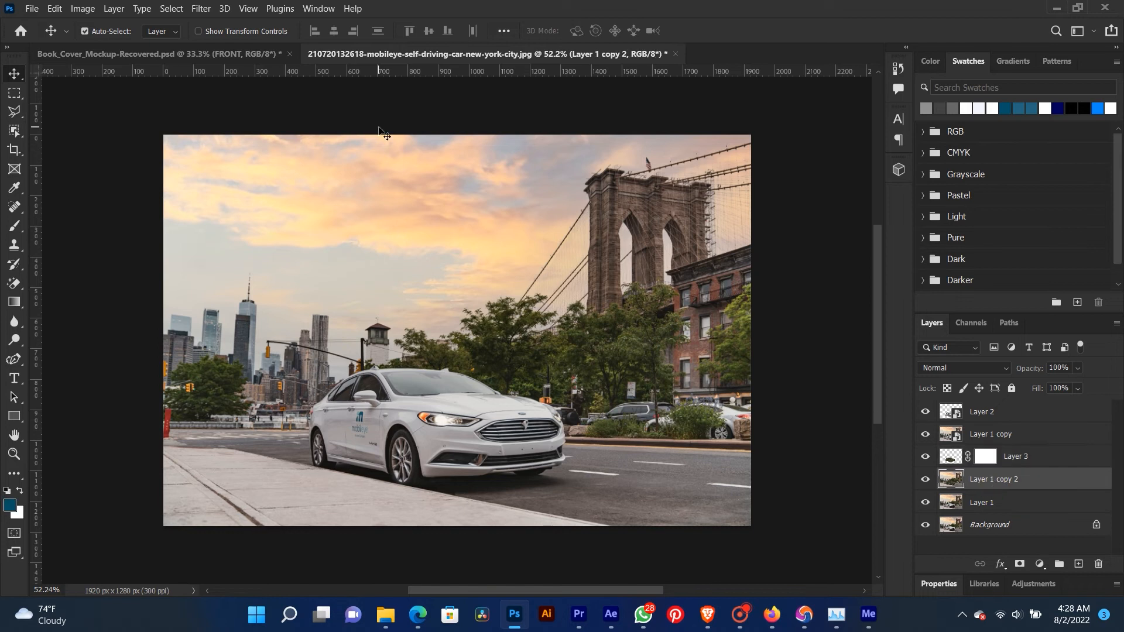
left_click(202, 10)
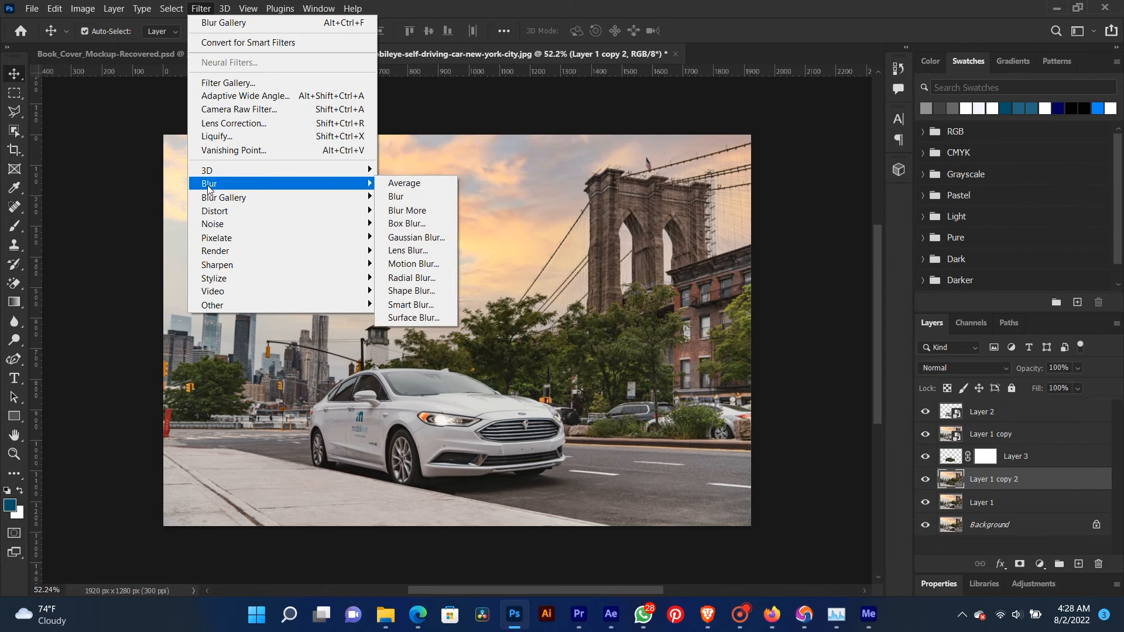
mouse_move(214, 199)
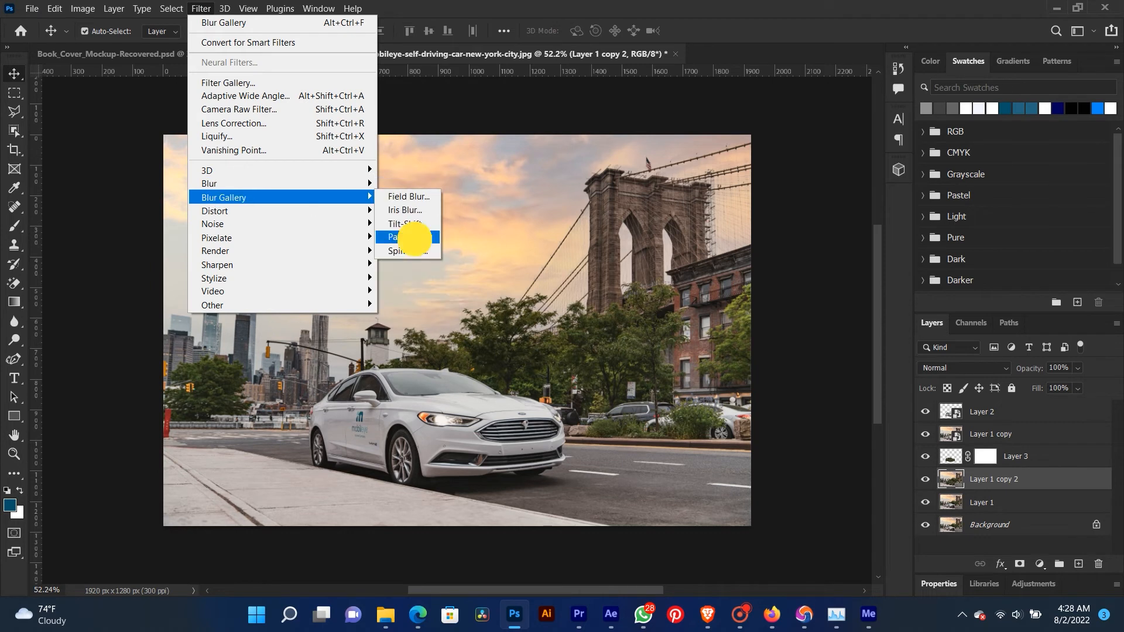
left_click(419, 236)
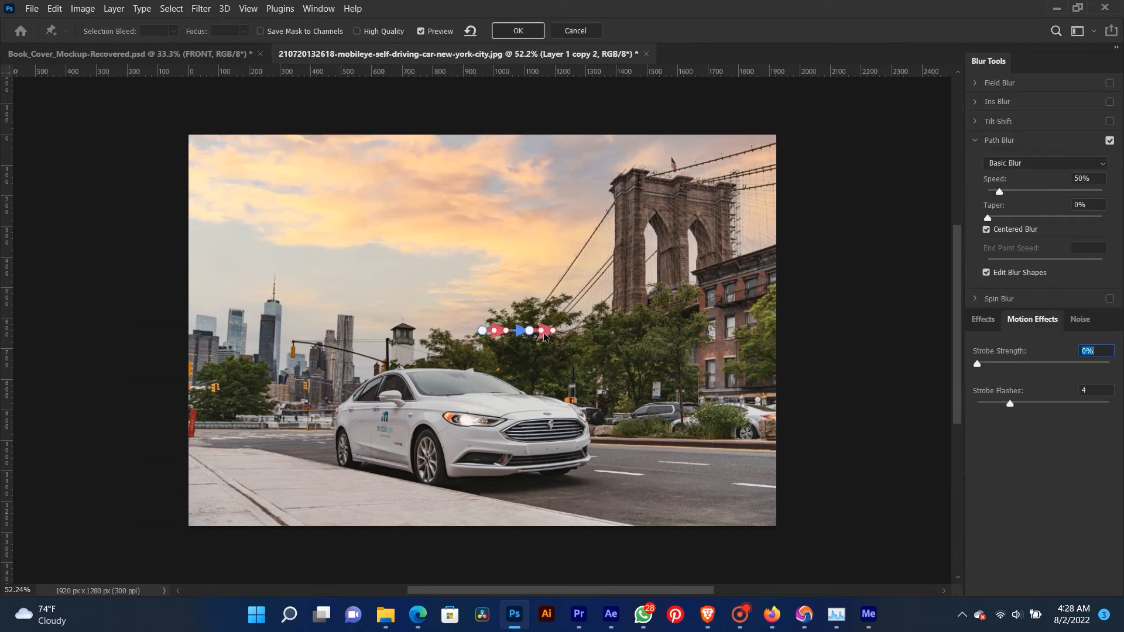
left_click_drag(554, 333, 703, 275)
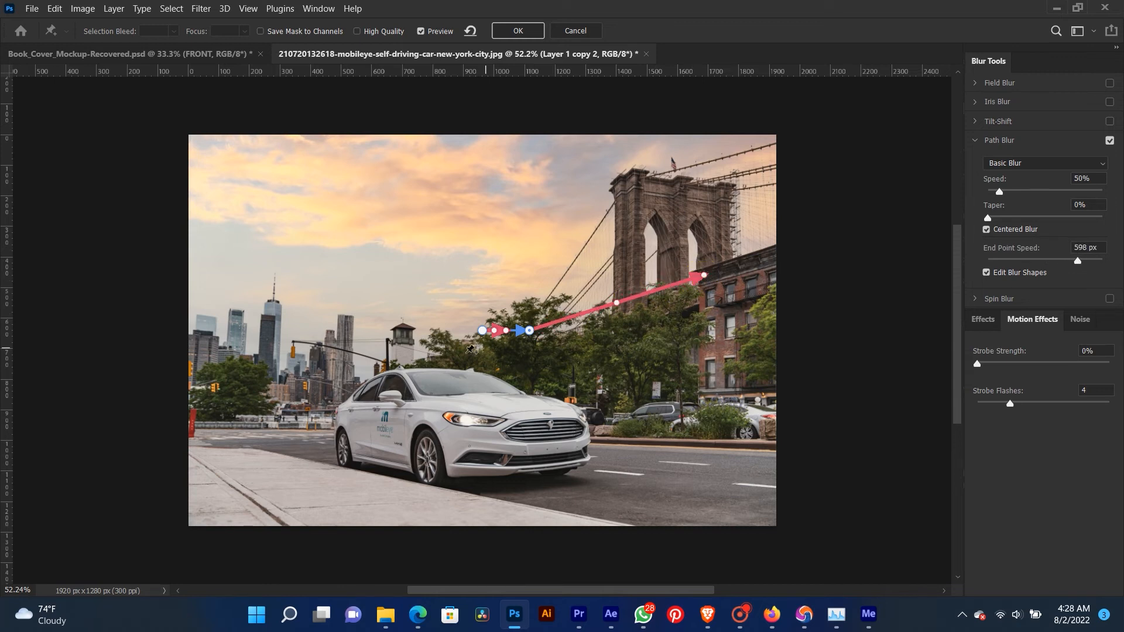
left_click_drag(482, 332, 226, 408)
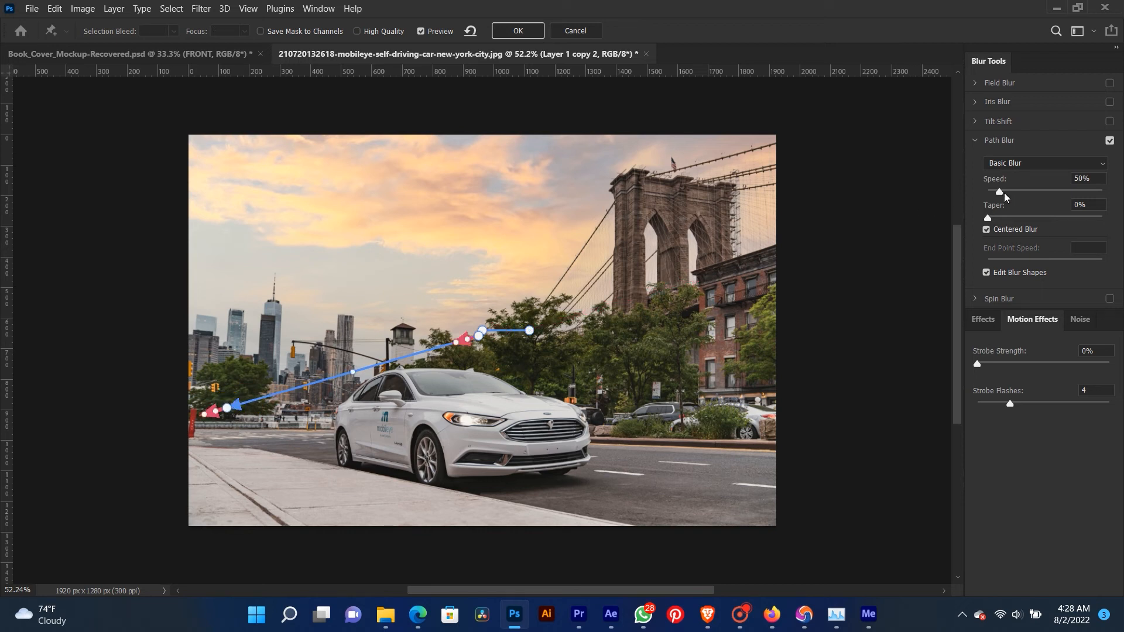
Step: Set the blur speed to 134%, turn off Edit Blur Shapes, extend the path to the bridge tower, raise the taper slightly and apply
left_click_drag(1003, 192, 1018, 192)
left_click(987, 272)
left_click_drag(530, 331, 728, 243)
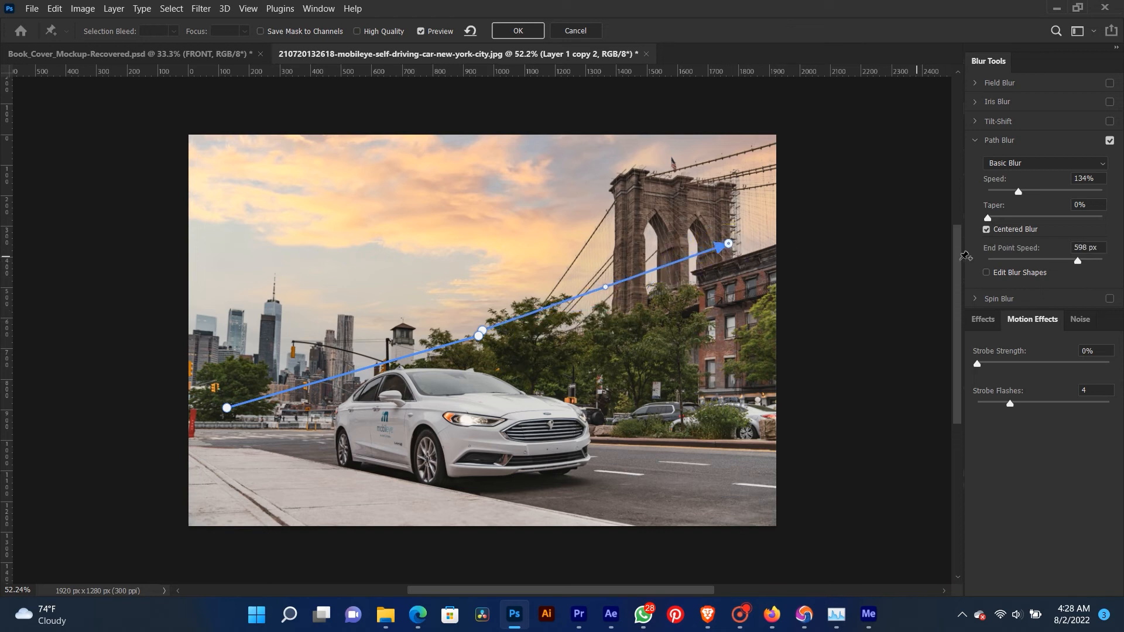
left_click_drag(989, 219, 994, 219)
left_click(512, 31)
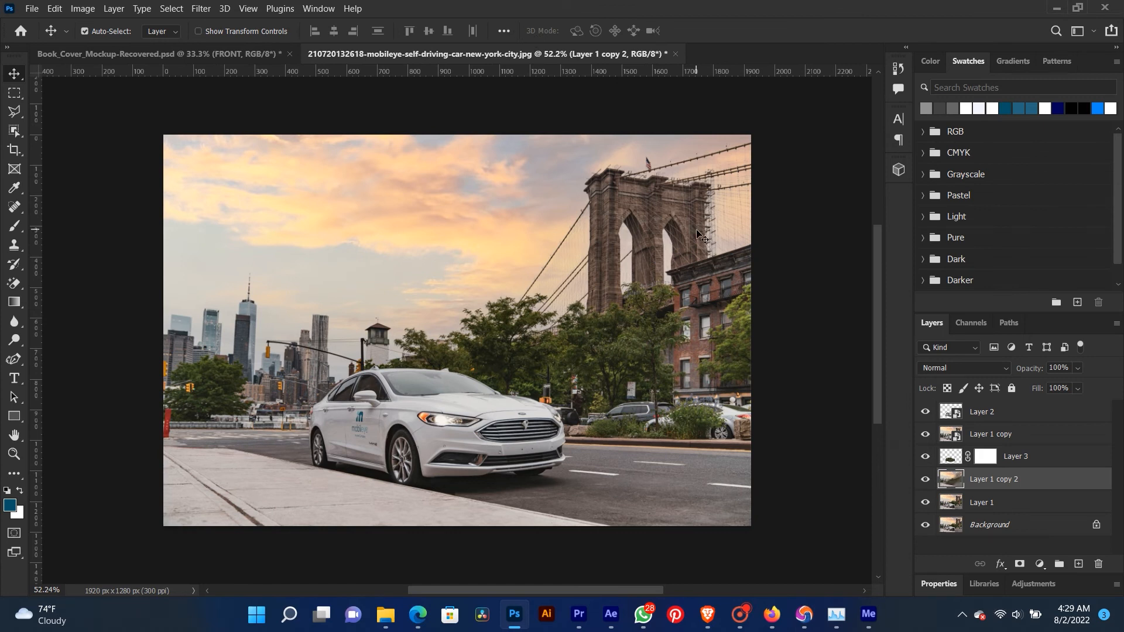
Step: Start a Path Blur on Layer 1 copy and stretch its path diagonally from the skyline trees to the bridge tower
left_click(993, 442)
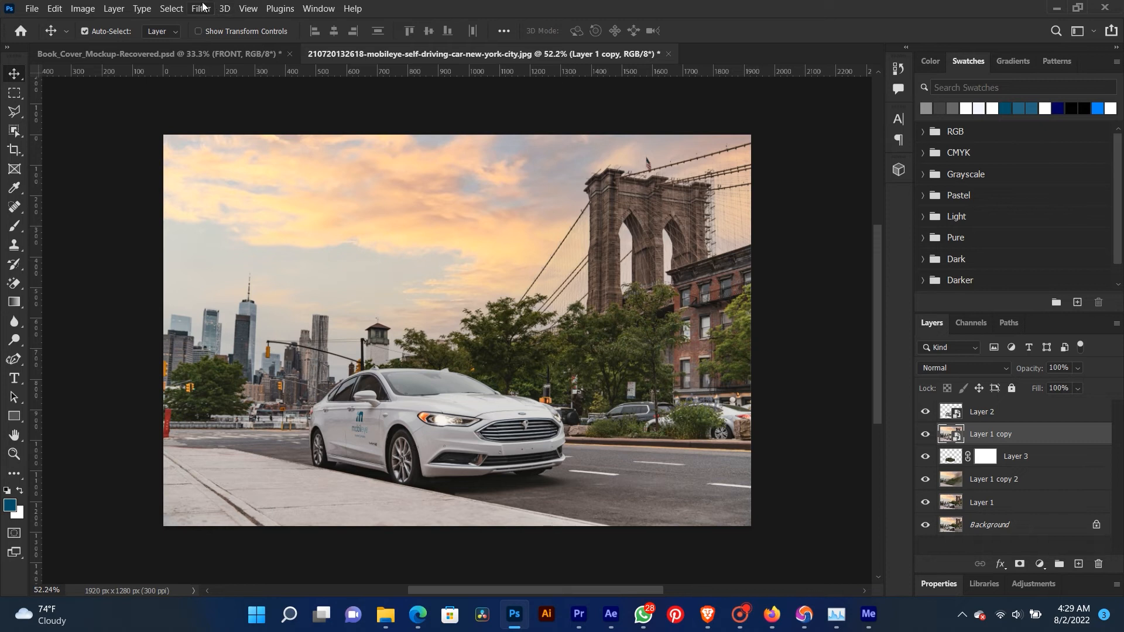
left_click(201, 8)
mouse_move(229, 197)
left_click(412, 237)
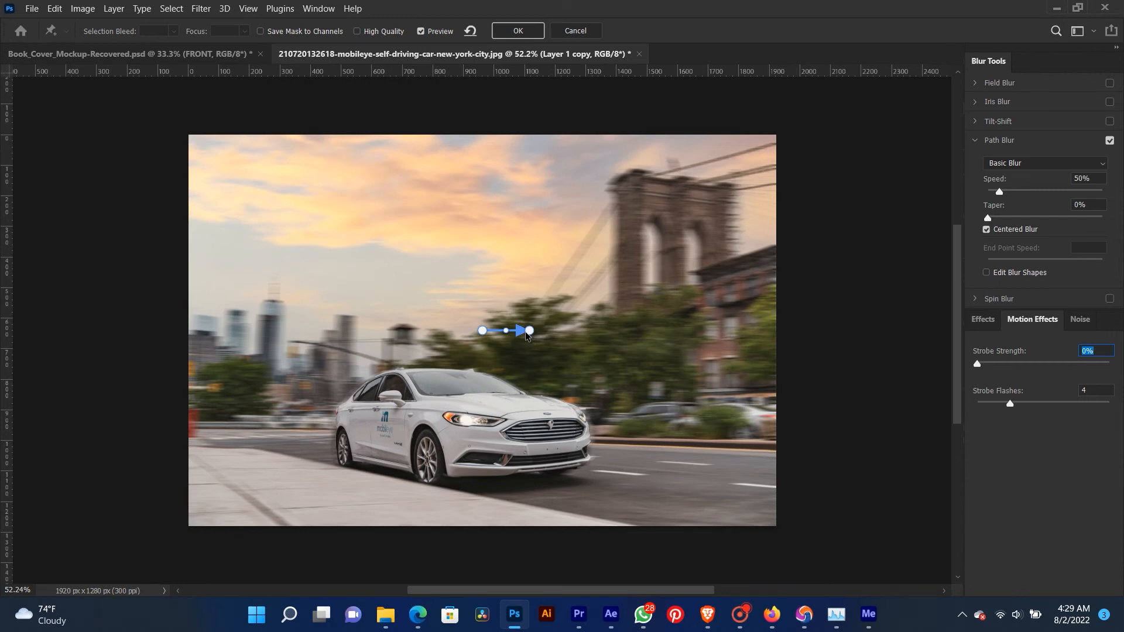
left_click_drag(529, 331, 699, 234)
left_click_drag(482, 330, 245, 404)
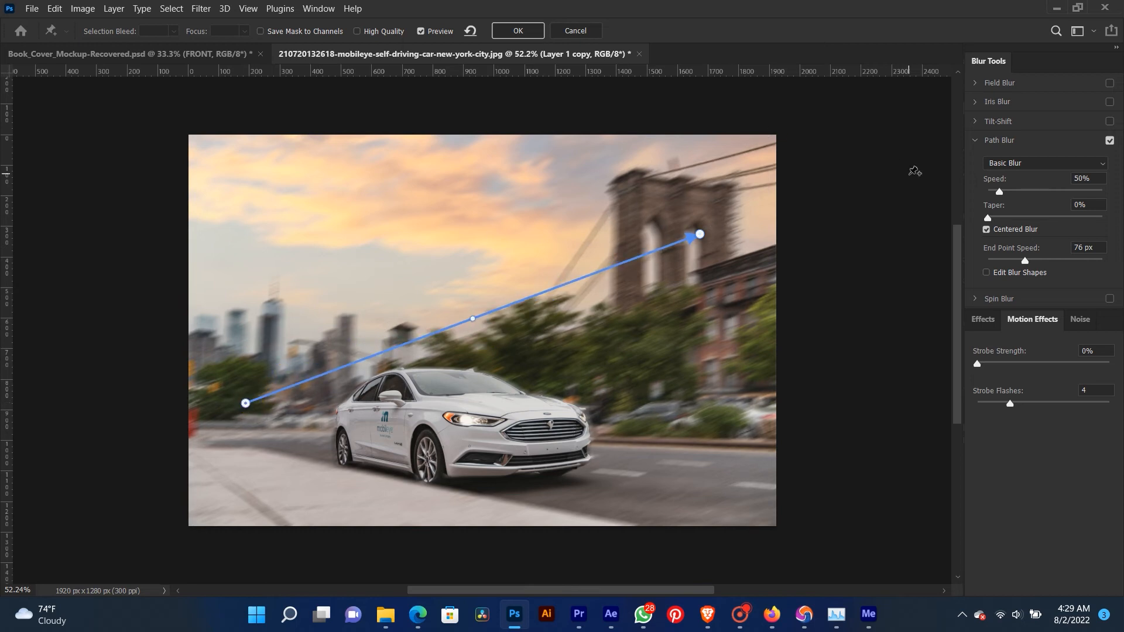
Step: Set the path blur's speed to 25% and its end point speed to 123 px
left_click(1101, 179)
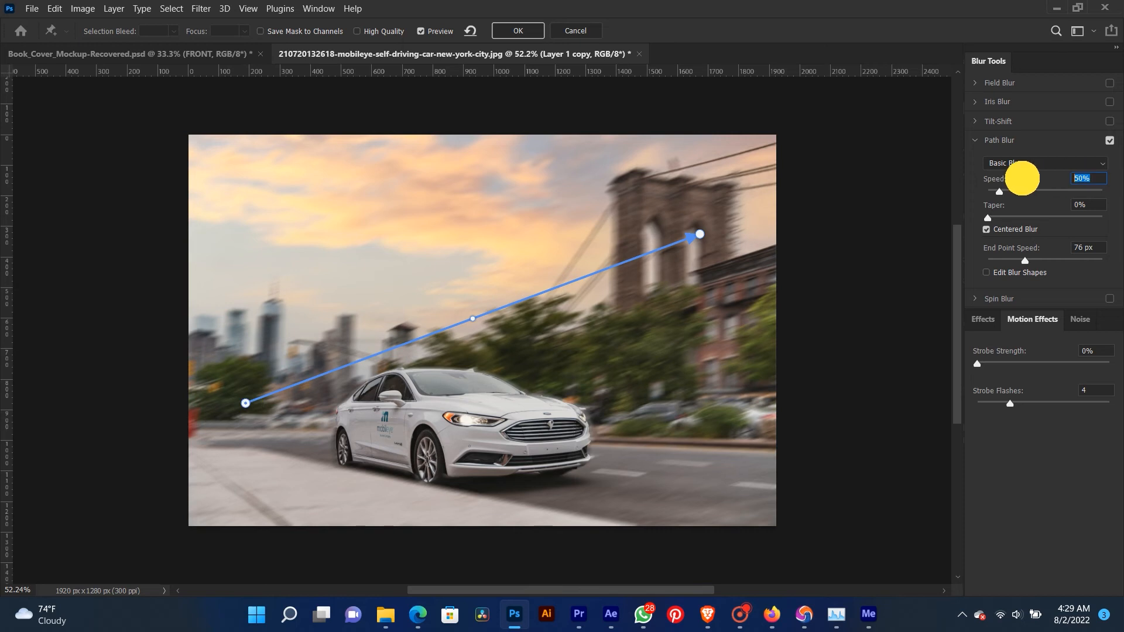
type("25")
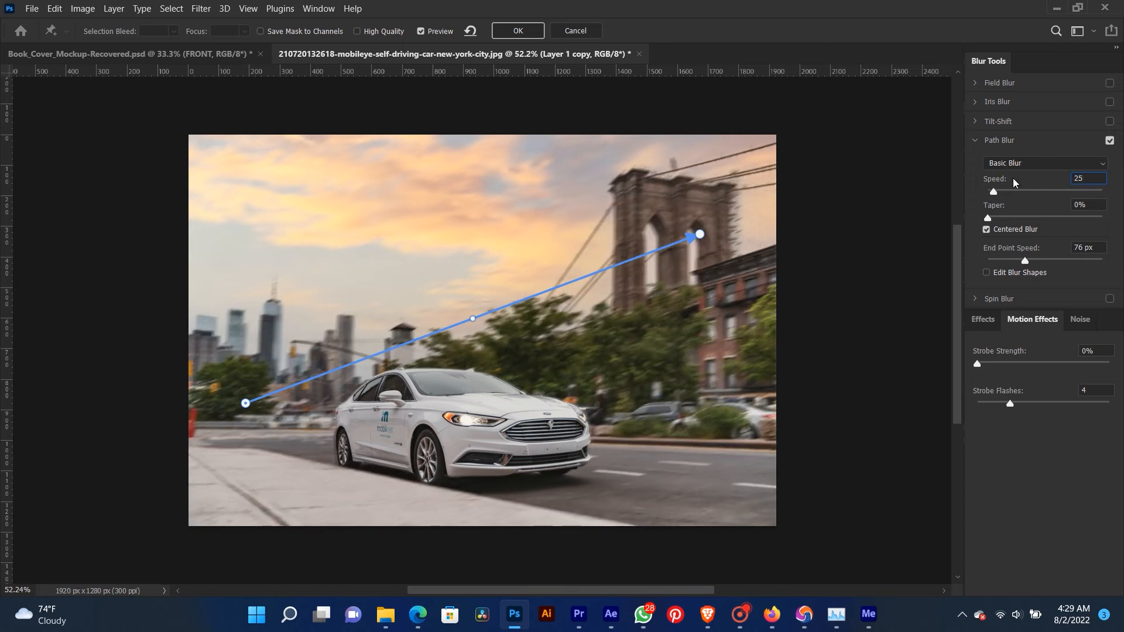
key("Return")
left_click(1003, 260)
left_click(1020, 259)
left_click(1030, 260)
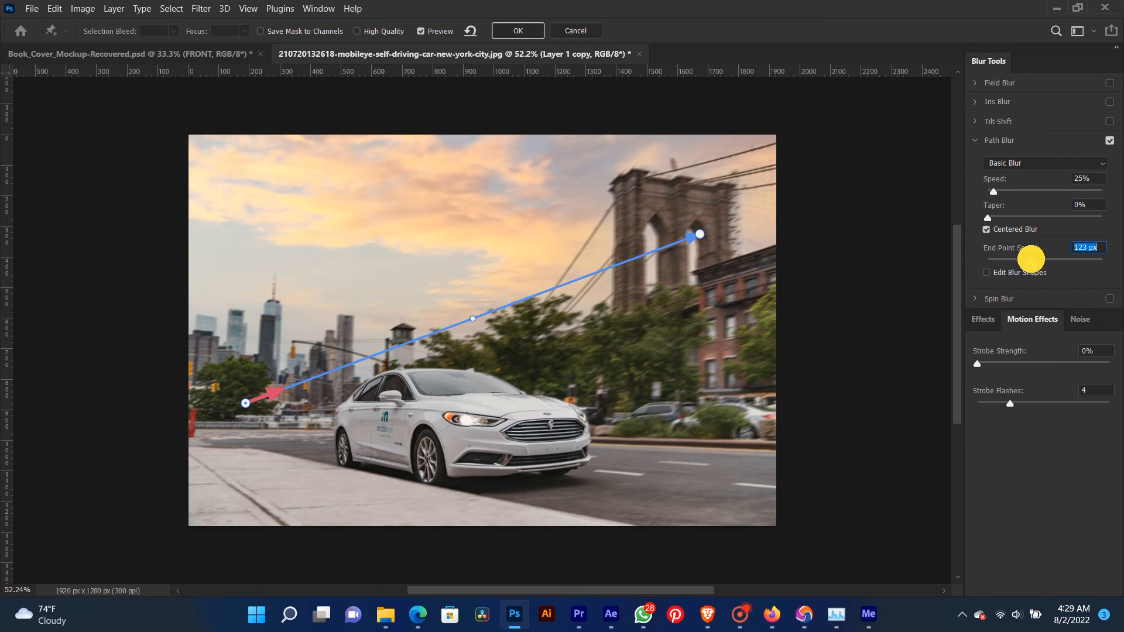
Step: Set the strobe strength to 14% and strobe flashes to 3, and apply the path blur to Layer 1 copy
left_click(987, 362)
left_click(996, 363)
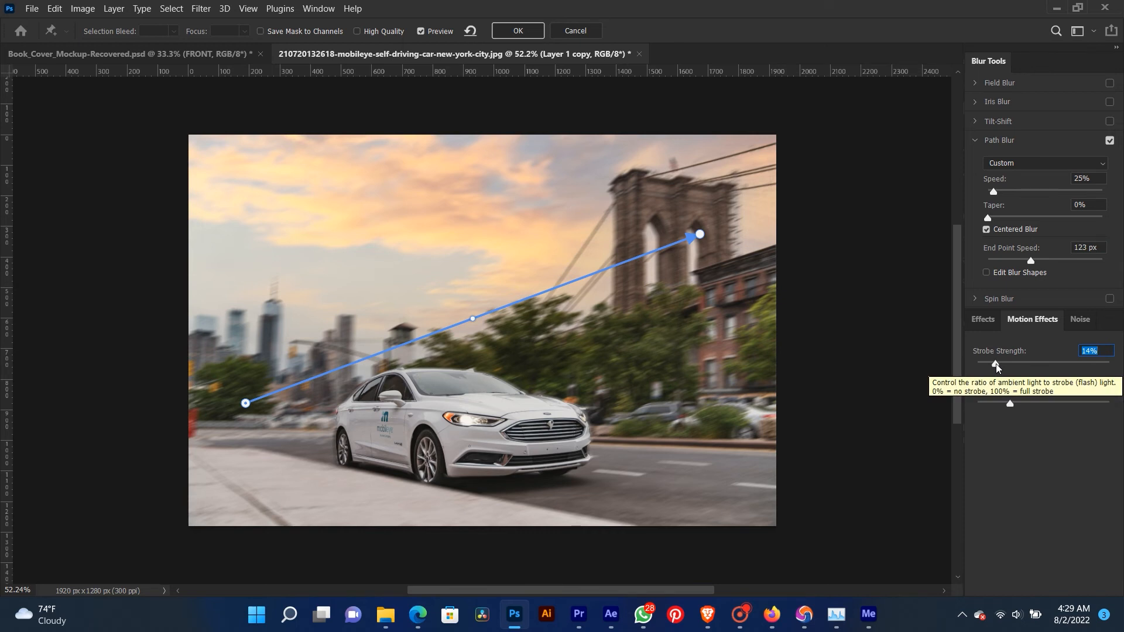
left_click_drag(1005, 404, 1001, 403)
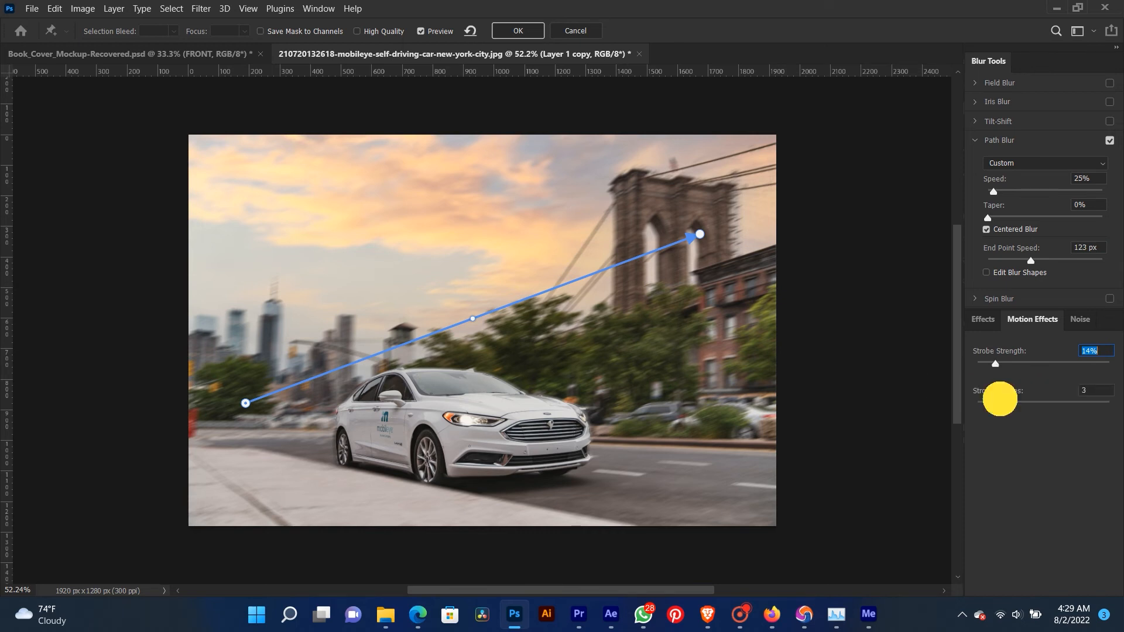
left_click(518, 31)
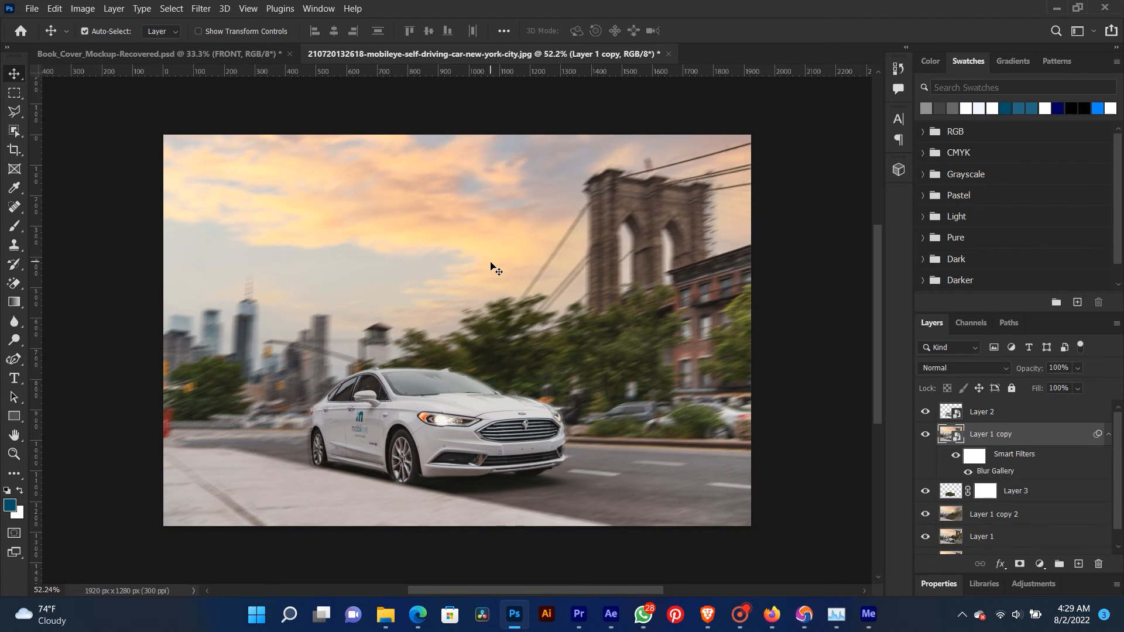
scroll(492, 267, "up", 2)
scroll(492, 266, "down", 1)
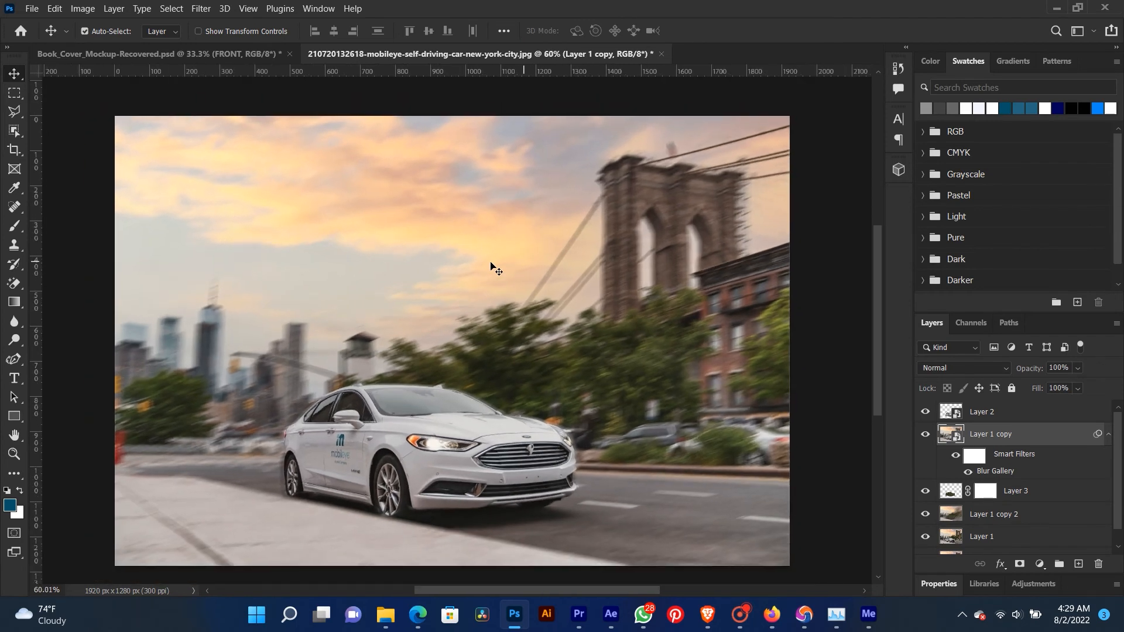
Step: Compare the car with and without the sharp Layer 2 by repeatedly hiding and showing it, leaving it visible
scroll(491, 266, "down", 1)
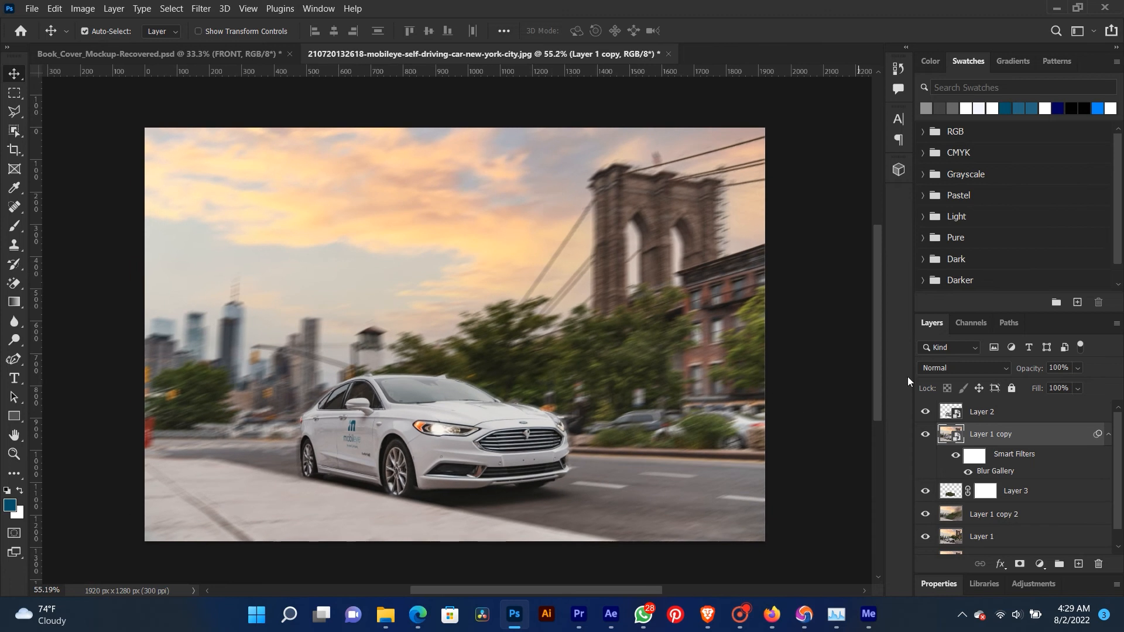
left_click(924, 410)
left_click(925, 412)
left_click(925, 411)
left_click(925, 412)
left_click(925, 411)
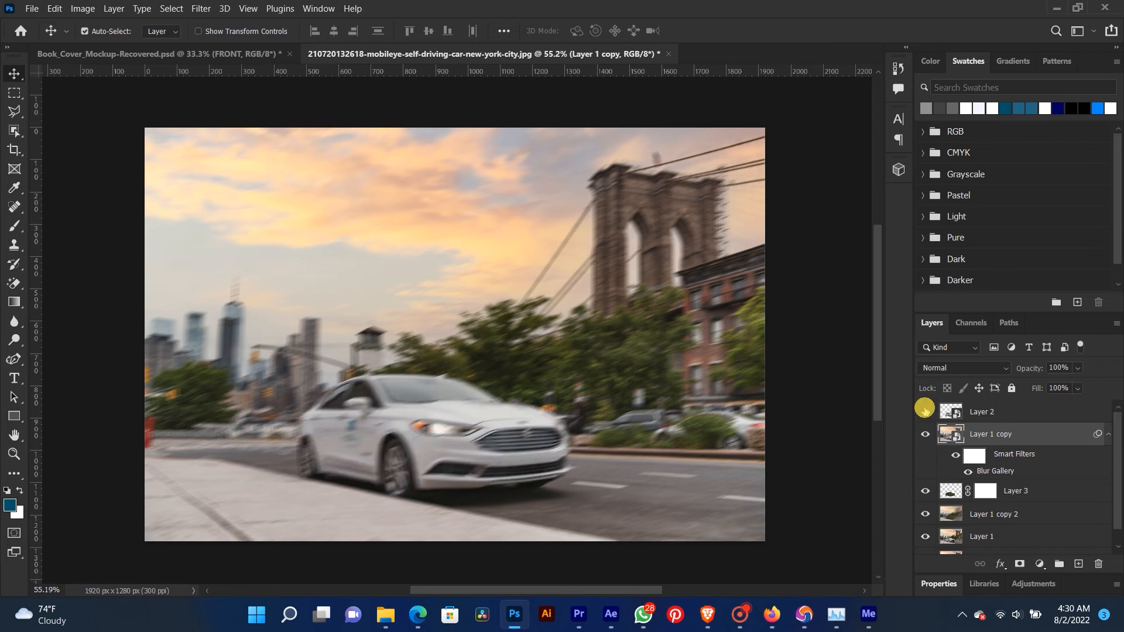
left_click(925, 412)
left_click(925, 412)
left_click(925, 411)
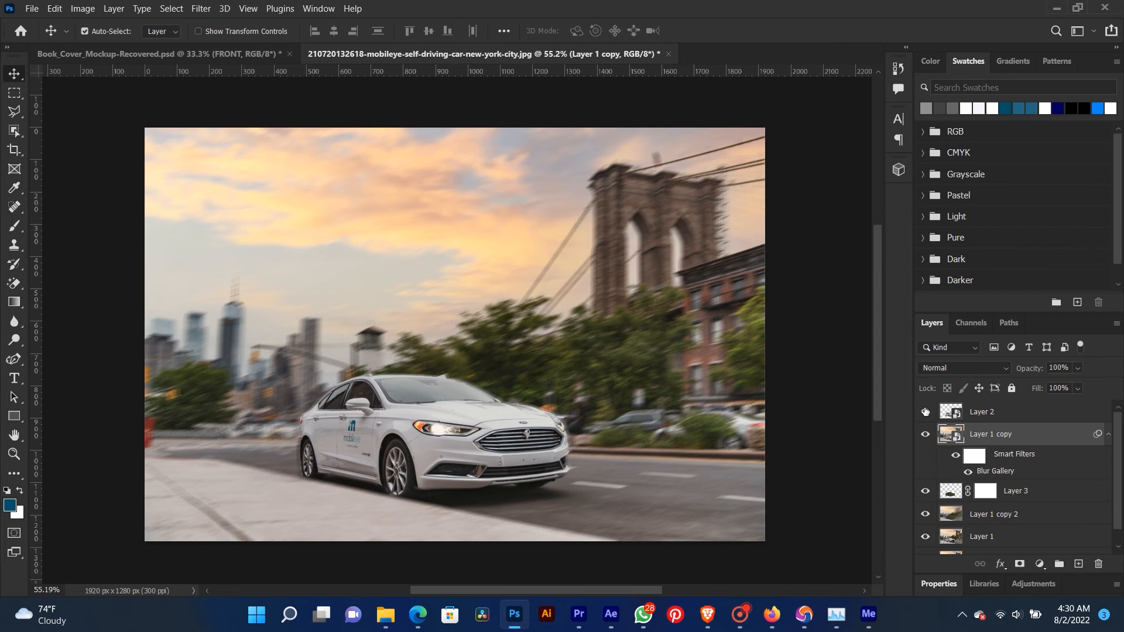
scroll(545, 400, "down", 2)
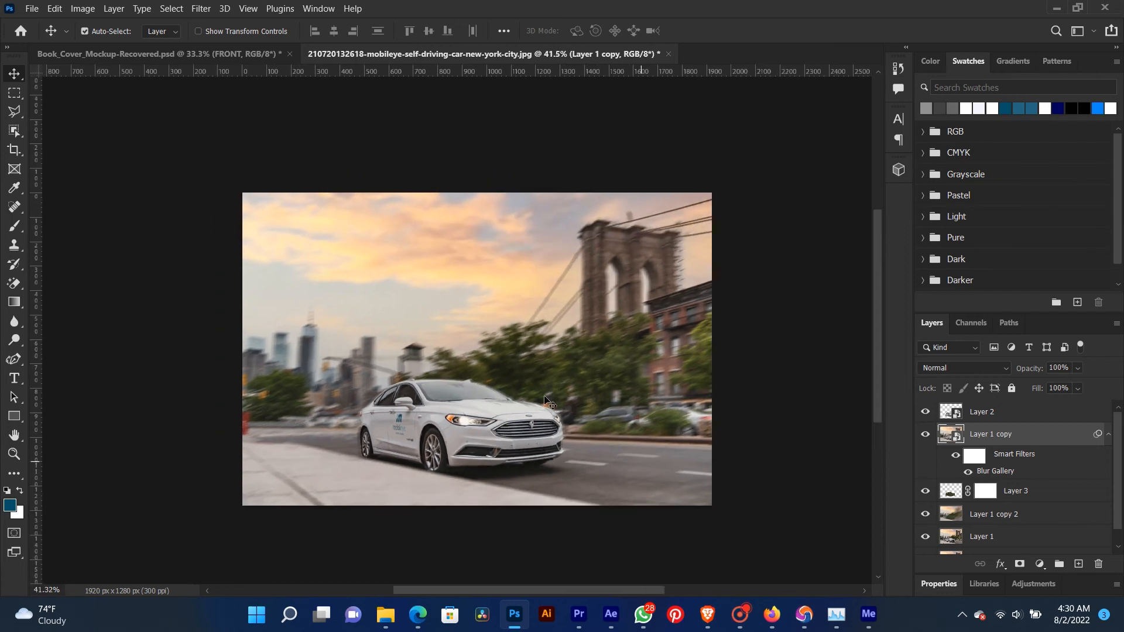
scroll(544, 400, "up", 1)
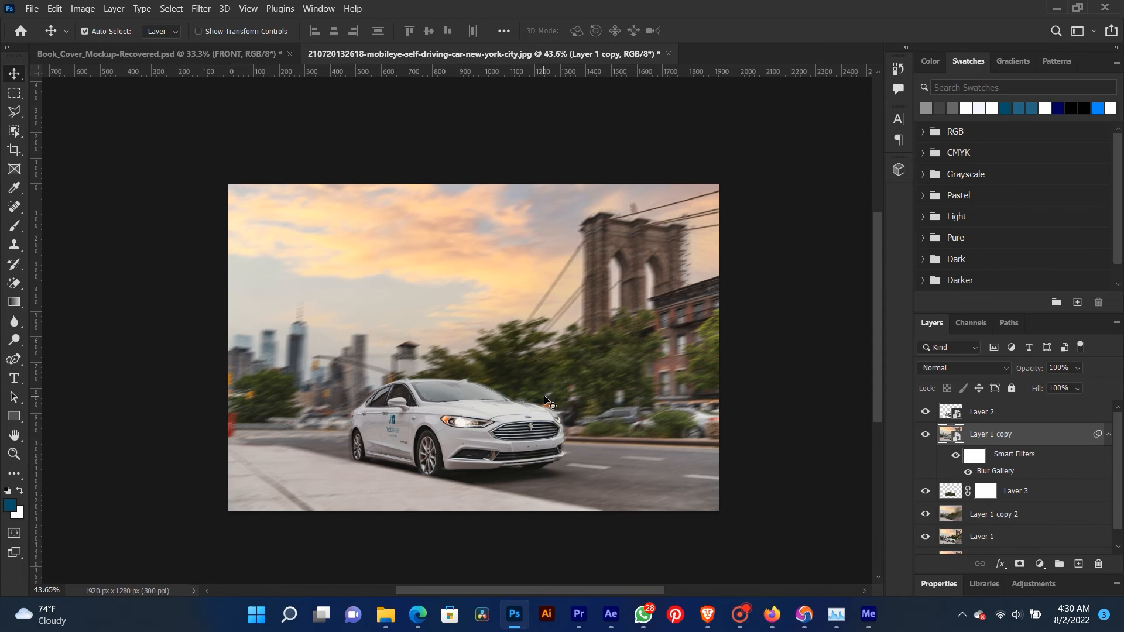
left_click(740, 614)
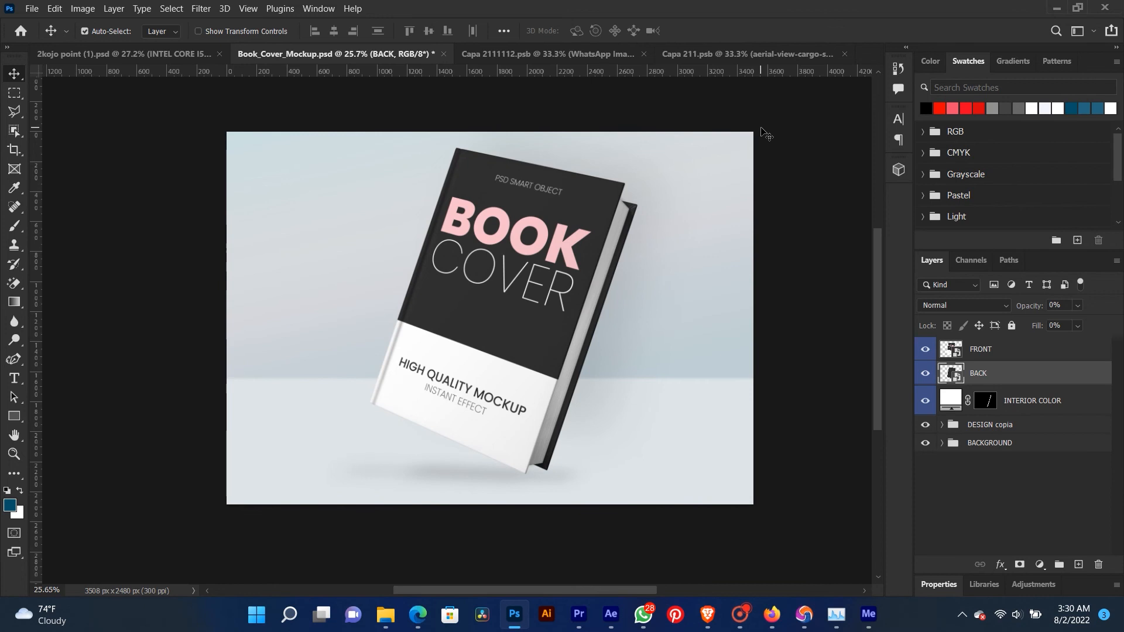
Step: Open the contents of the FRONT smart object in the book cover mockup for editing
left_click(502, 244)
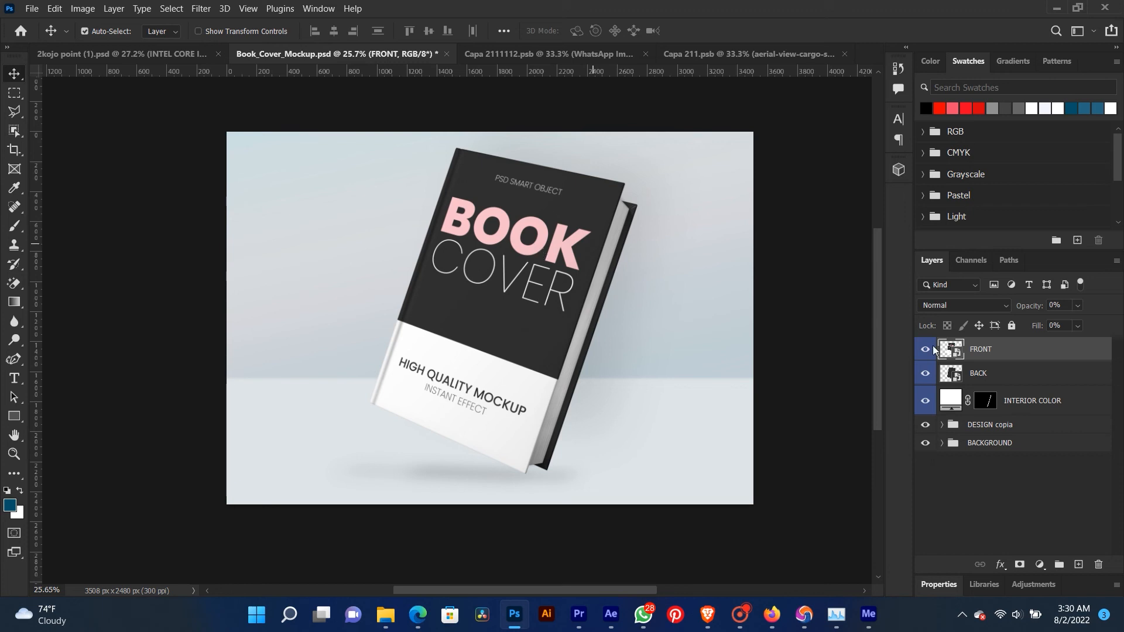
double_click(956, 350)
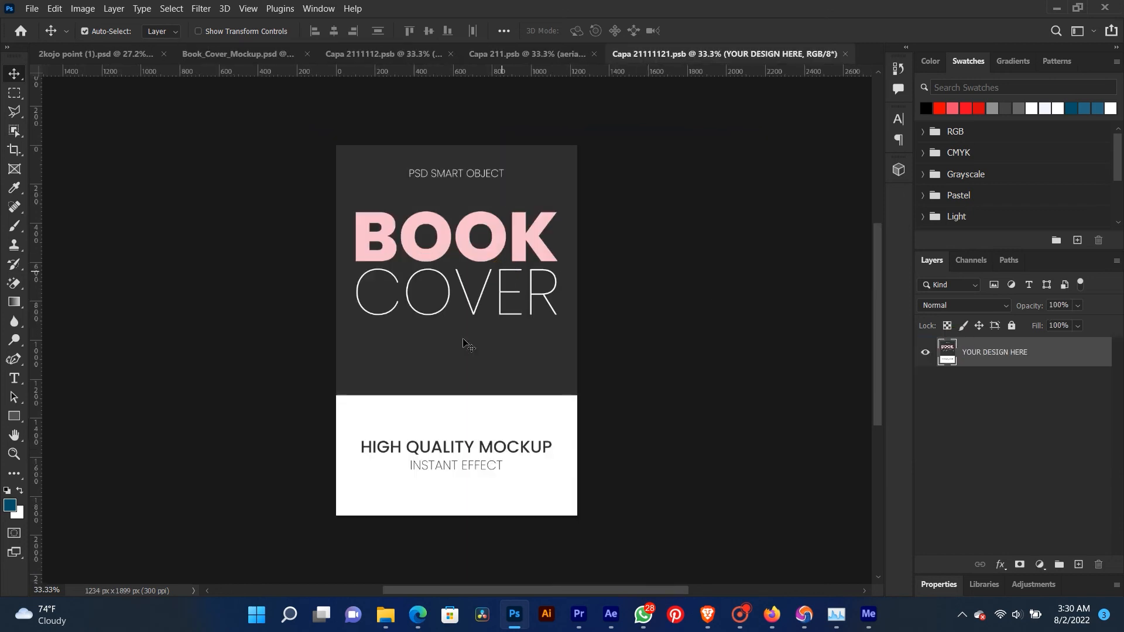
Step: Browse the Downloads folder for an image to use on the book cover
left_click(384, 612)
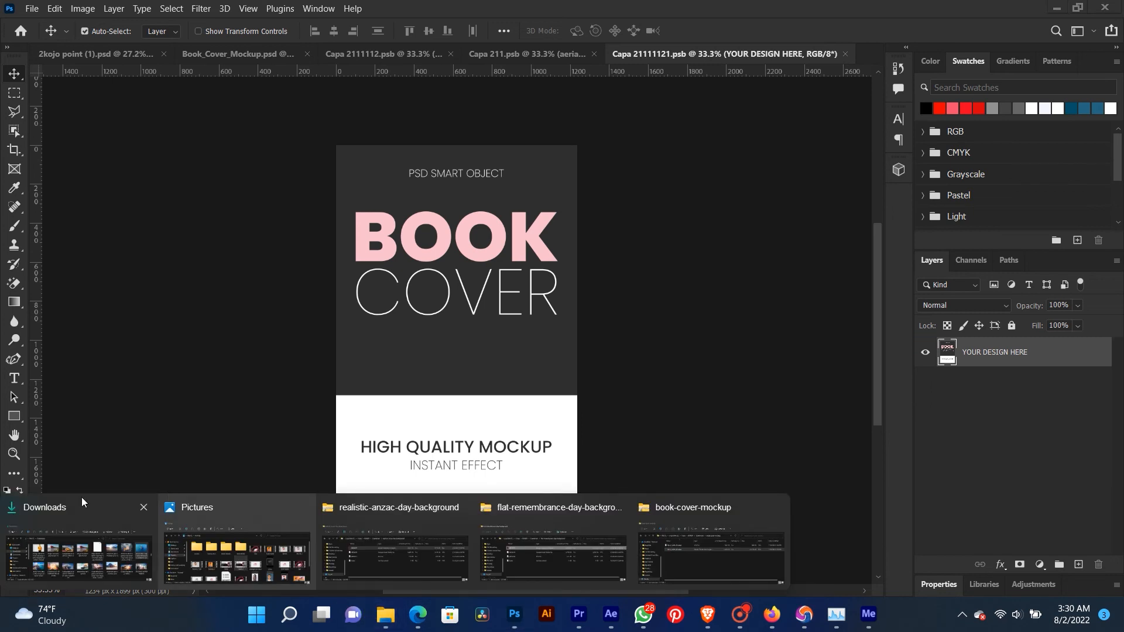
left_click(45, 549)
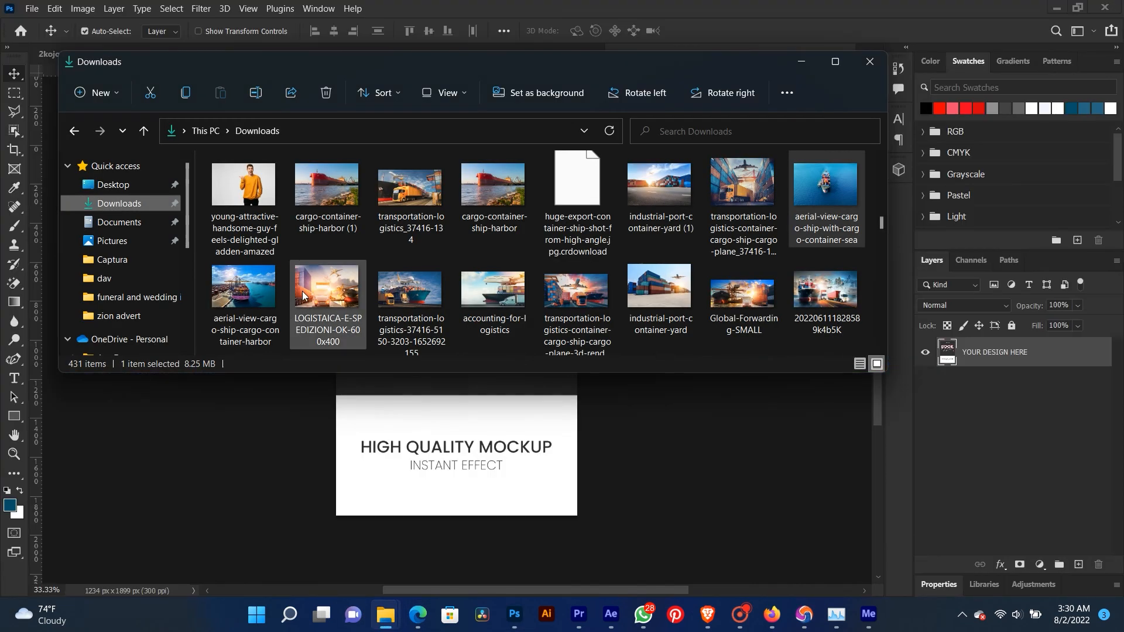
scroll(302, 294, "up", 3)
scroll(302, 294, "up", 15)
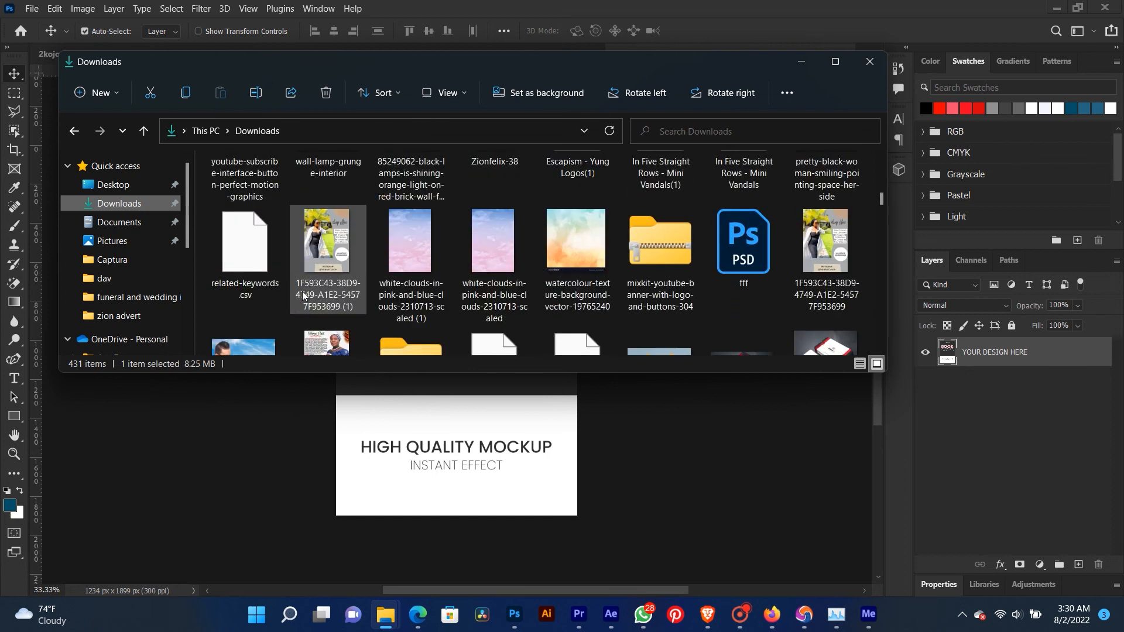
scroll(303, 294, "up", 15)
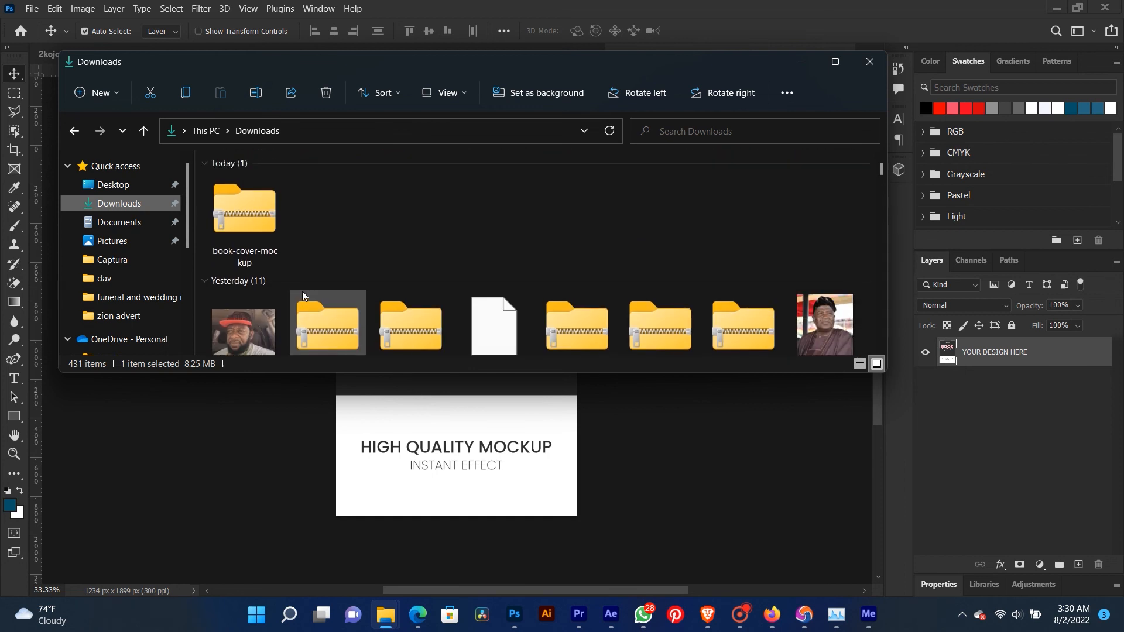
scroll(84, 288, "down", 3)
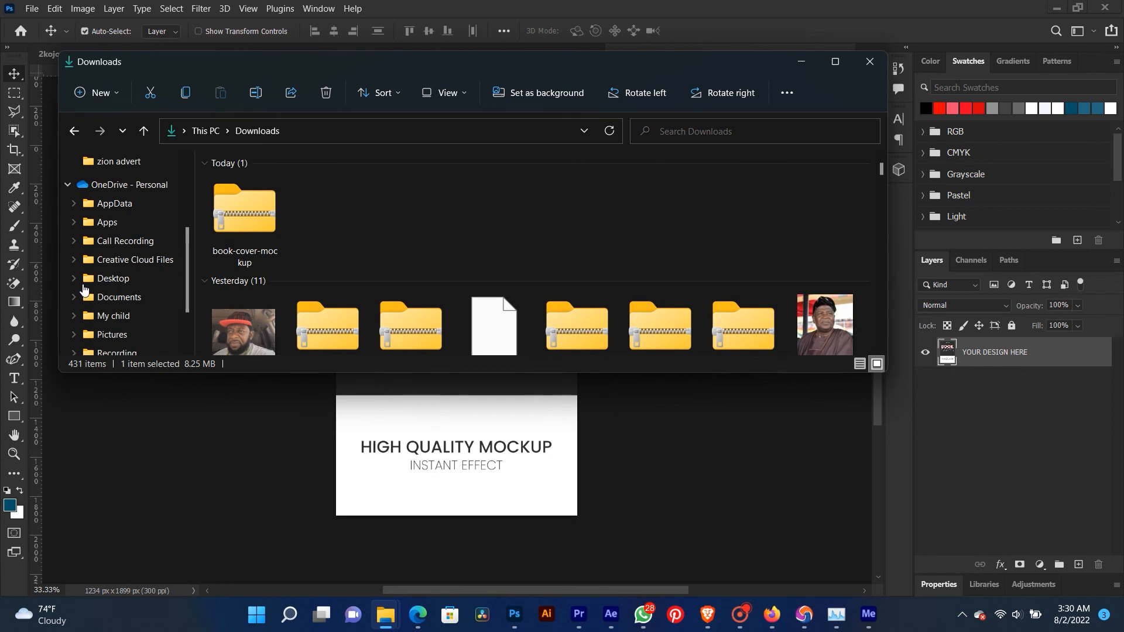
scroll(84, 289, "down", 1)
scroll(132, 237, "up", 4)
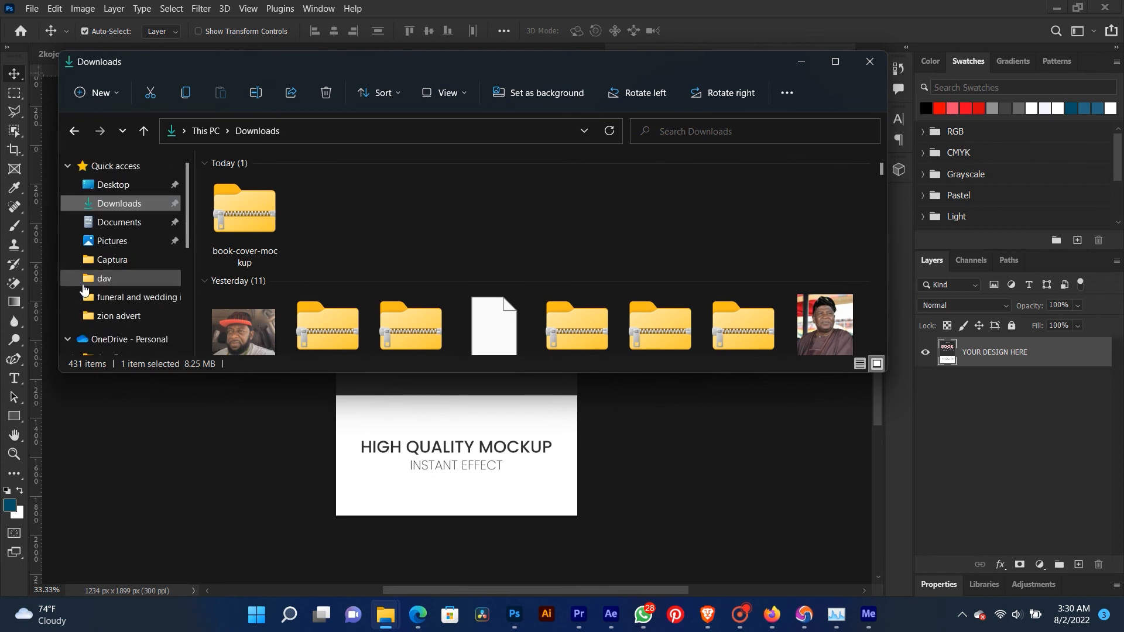
Step: Find the ZION image in the Documents folder and place it in the front cover document
left_click(134, 233)
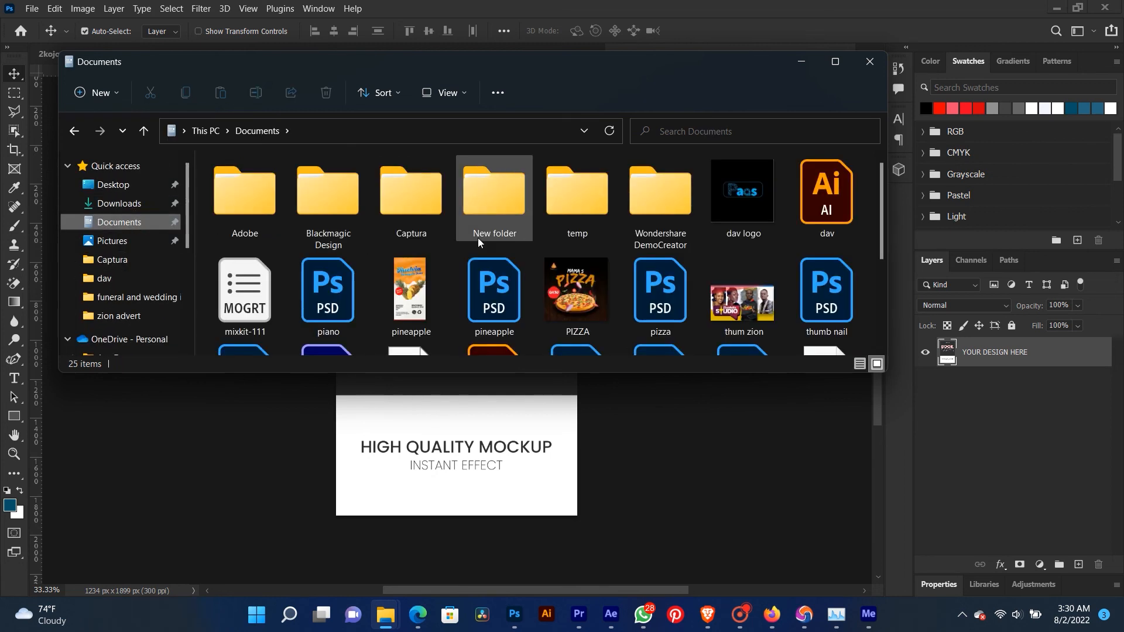
scroll(478, 238, "down", 1)
scroll(478, 242, "down", 1)
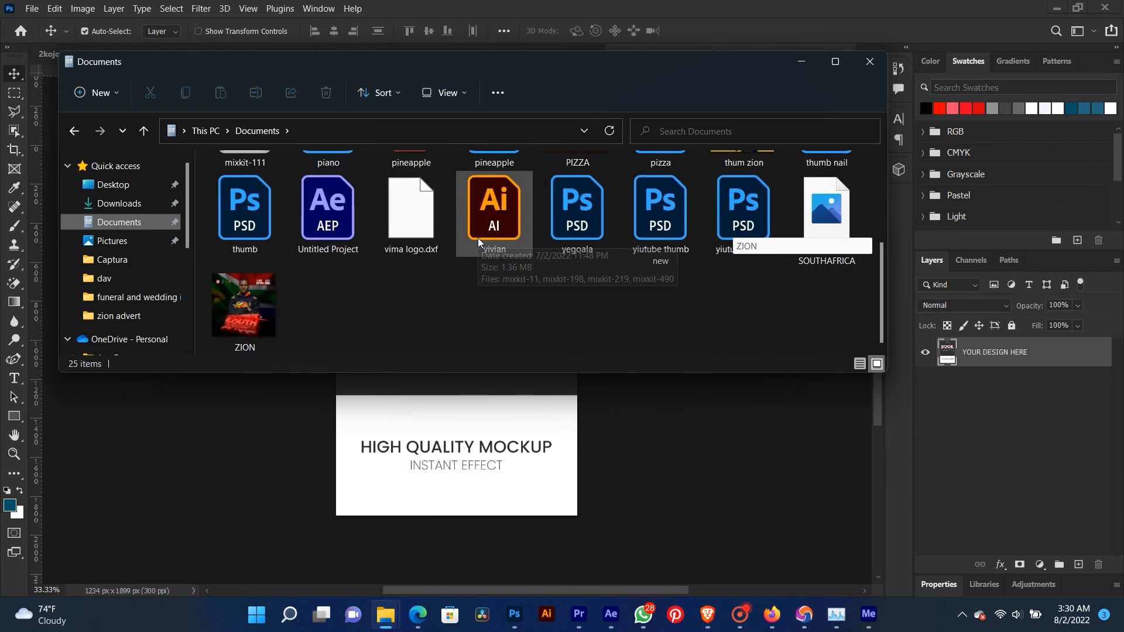
scroll(478, 238, "up", 2)
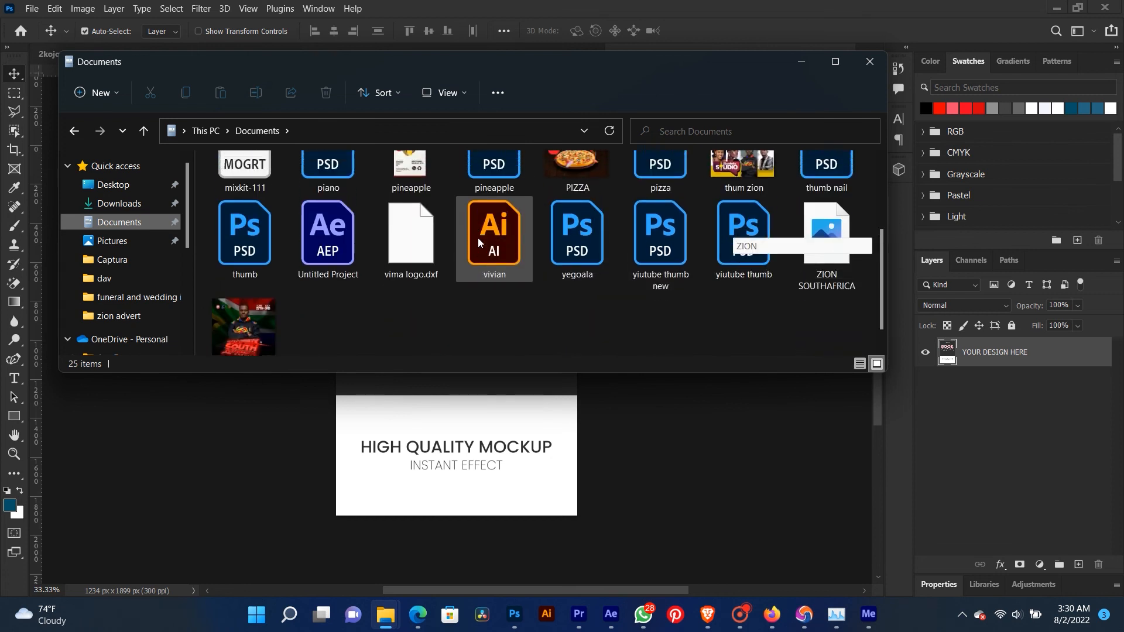
scroll(478, 242, "up", 1)
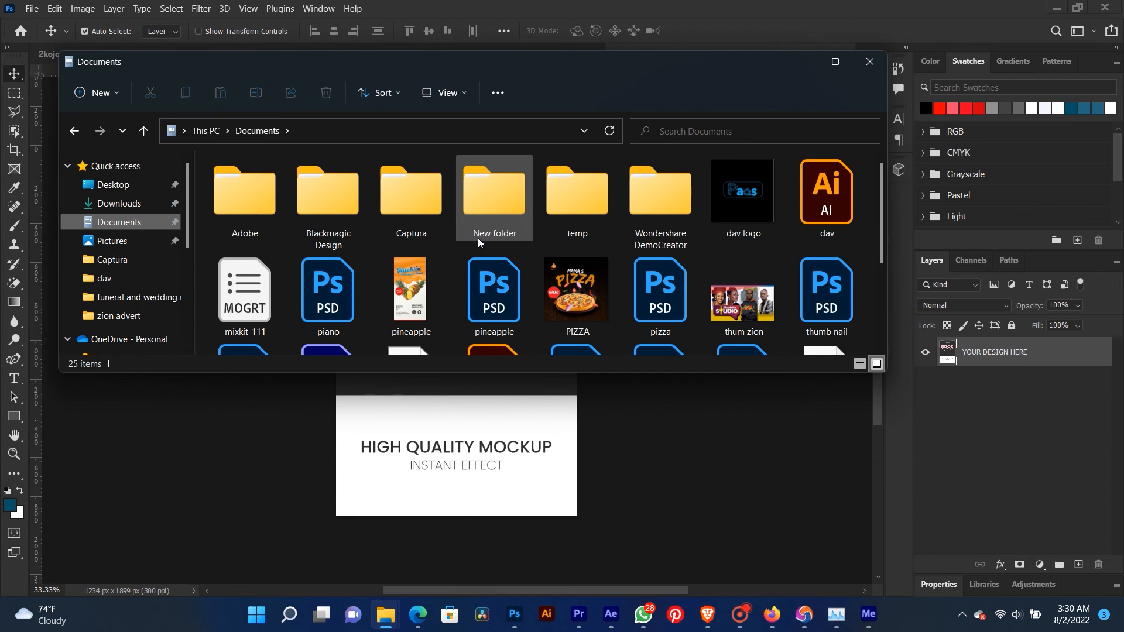
scroll(478, 238, "down", 1)
scroll(478, 238, "up", 1)
scroll(478, 237, "down", 1)
scroll(478, 238, "up", 1)
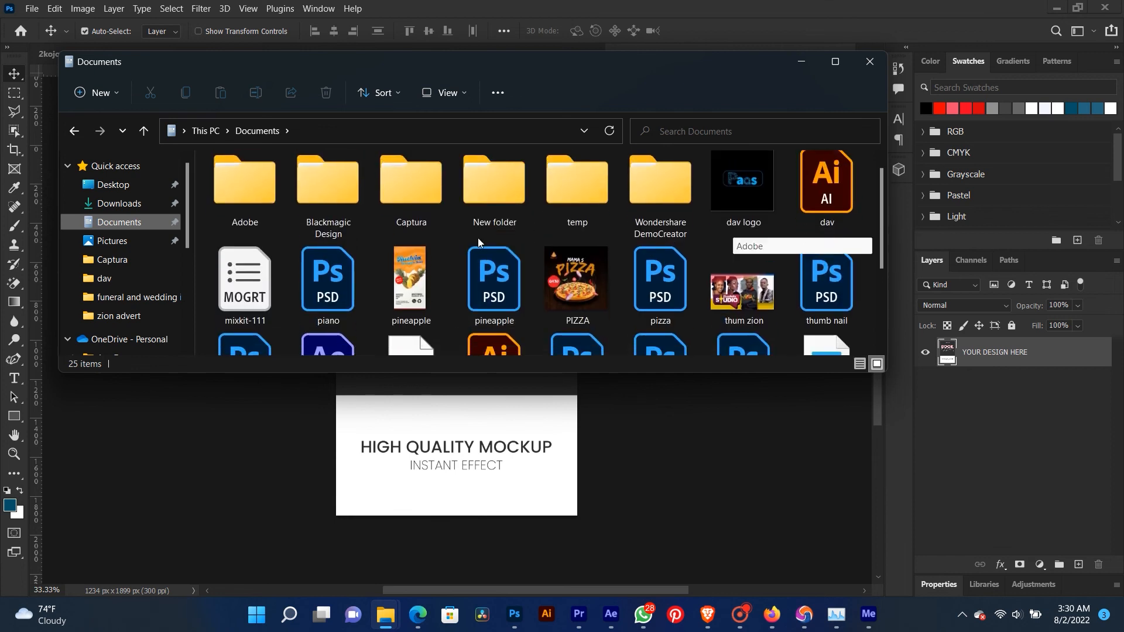
scroll(479, 239, "down", 2)
scroll(479, 242, "up", 3)
scroll(477, 237, "down", 3)
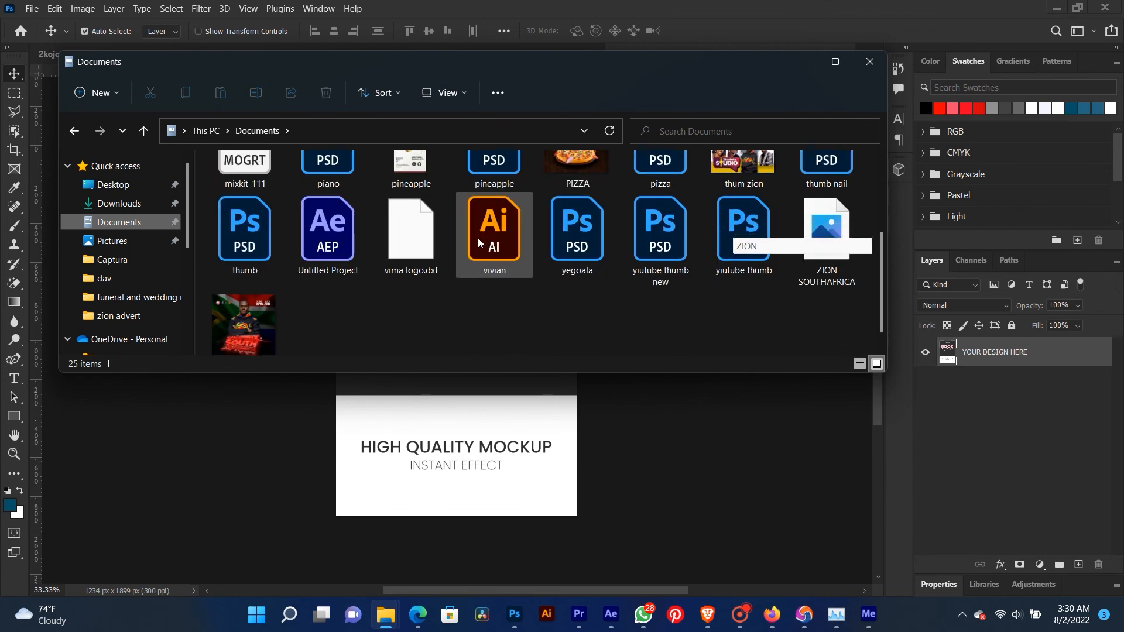
left_click_drag(277, 307, 472, 464)
Step: Scale the placed ZION image to 15.66% so it fills the front cover, and save the document
left_click_drag(575, 209, 645, 141)
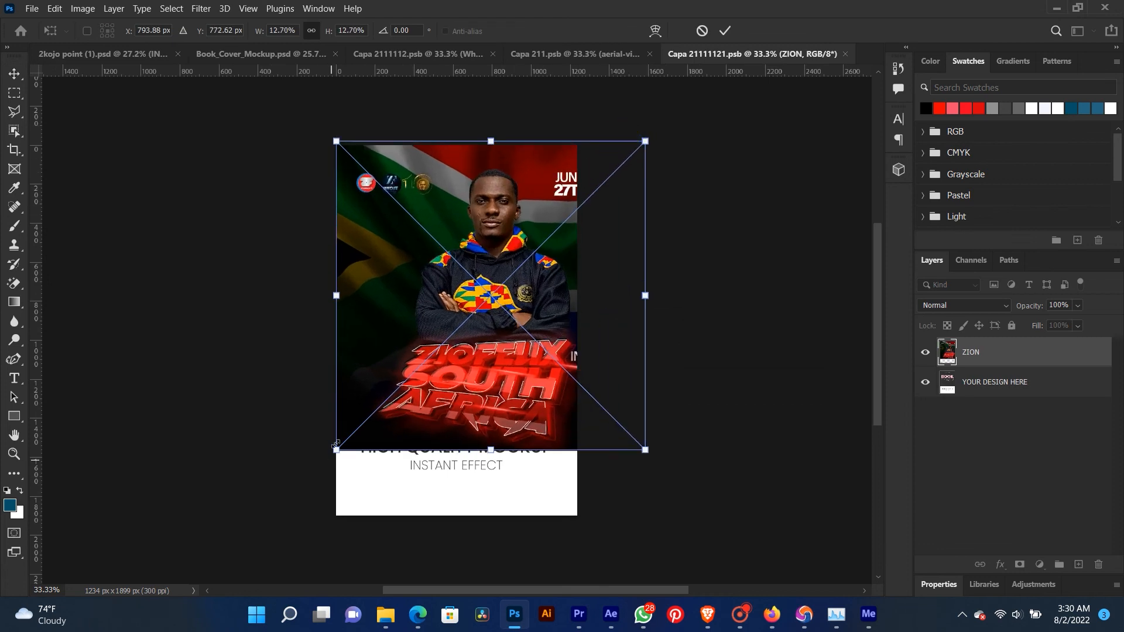
left_click_drag(336, 449, 264, 522)
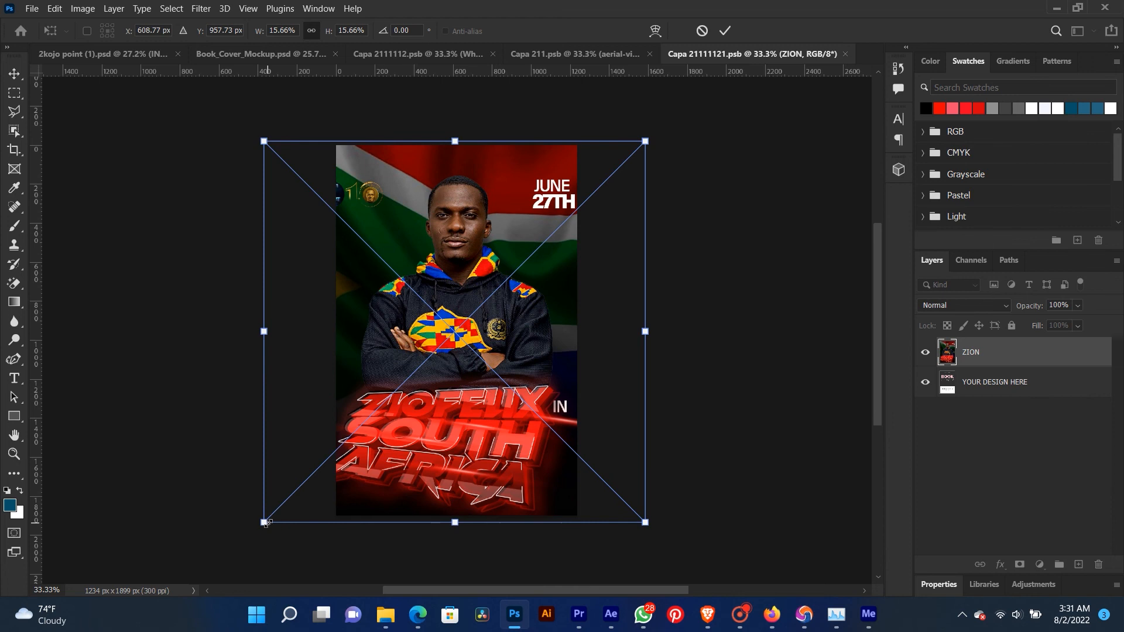
key("Return")
key("ctrl+s")
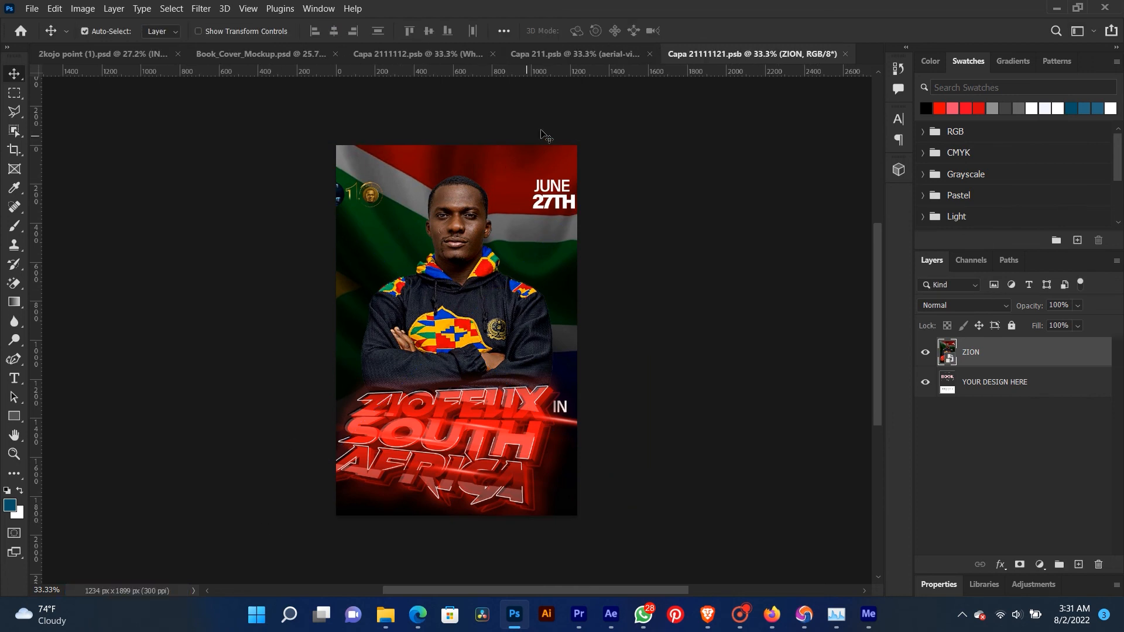
Step: In Capa 211.psb, delete the cargo ship layer and place the ZION image from the Documents folder instead
left_click(562, 56)
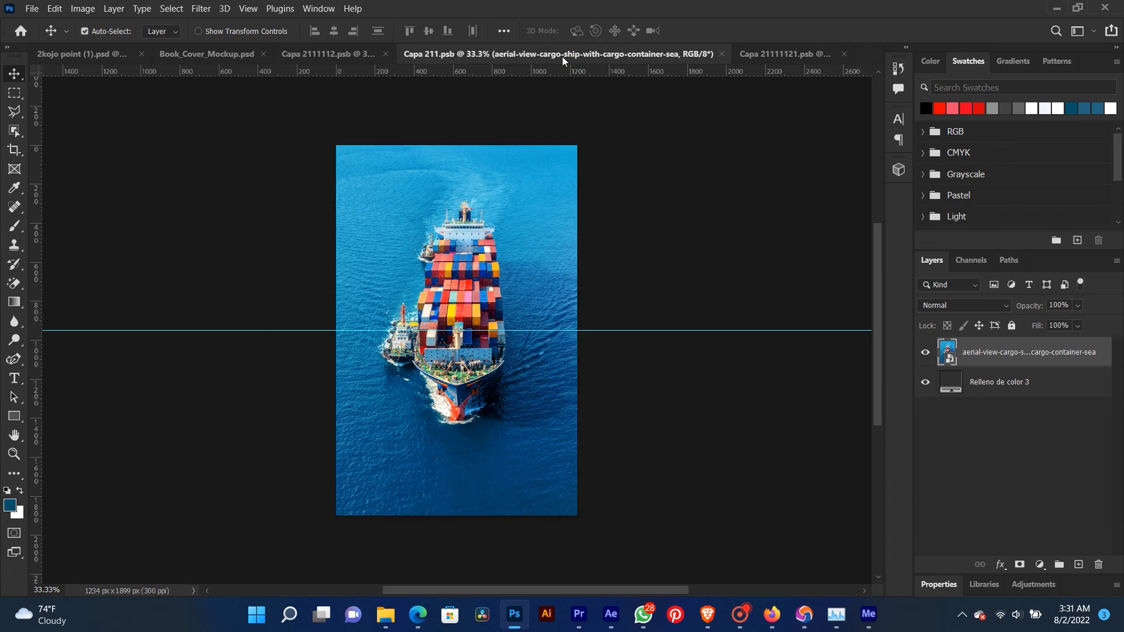
key("Delete")
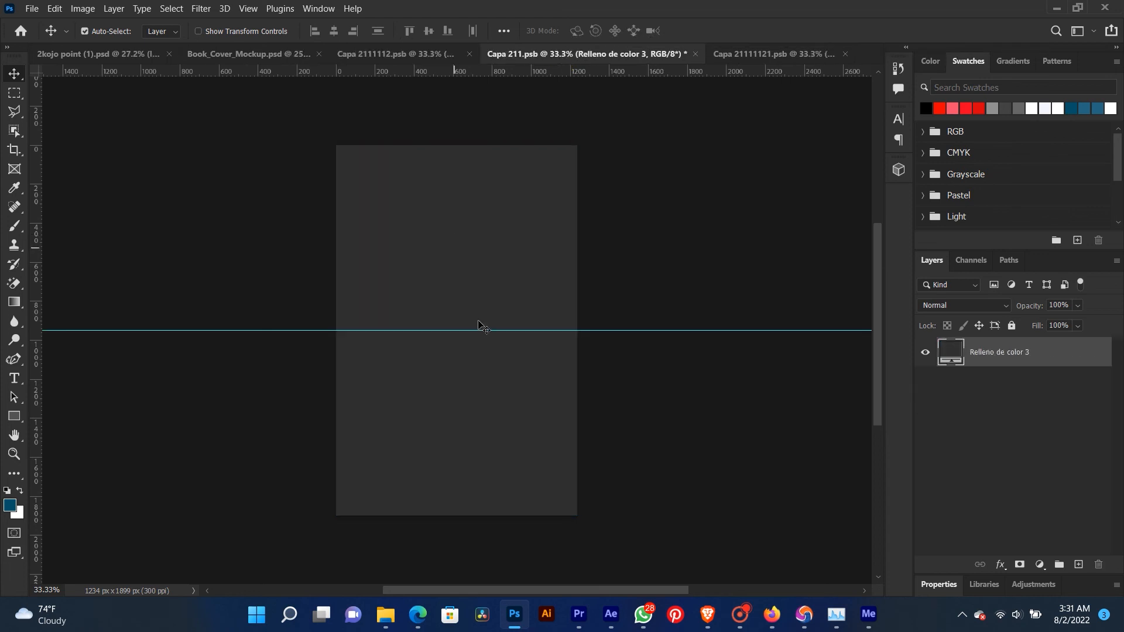
mouse_move(386, 614)
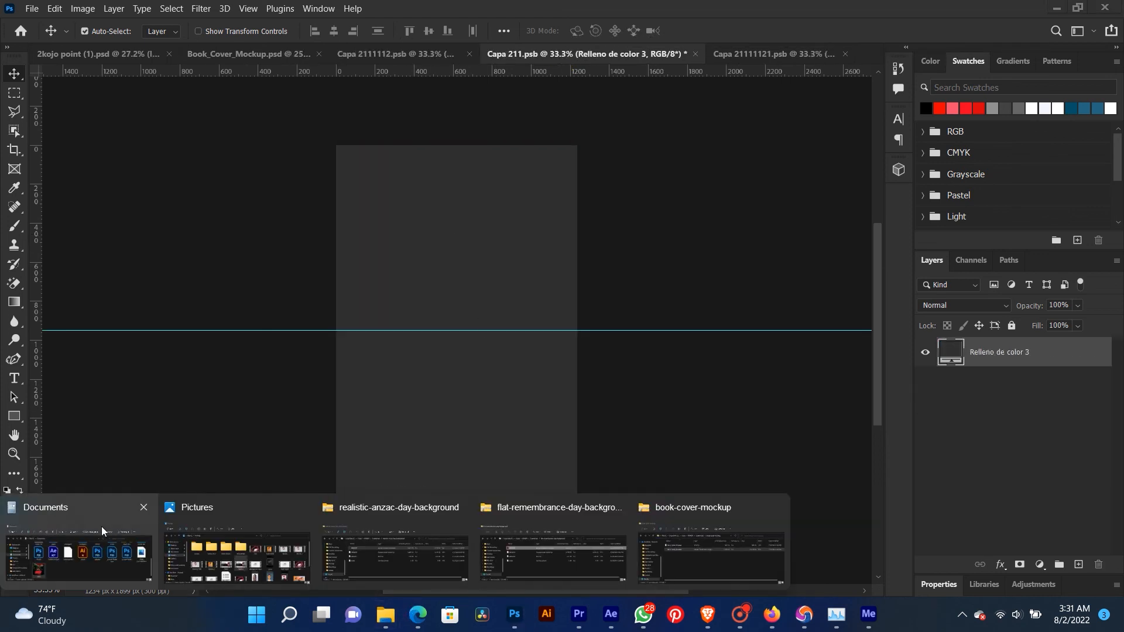
left_click(100, 528)
left_click_drag(245, 305, 418, 456)
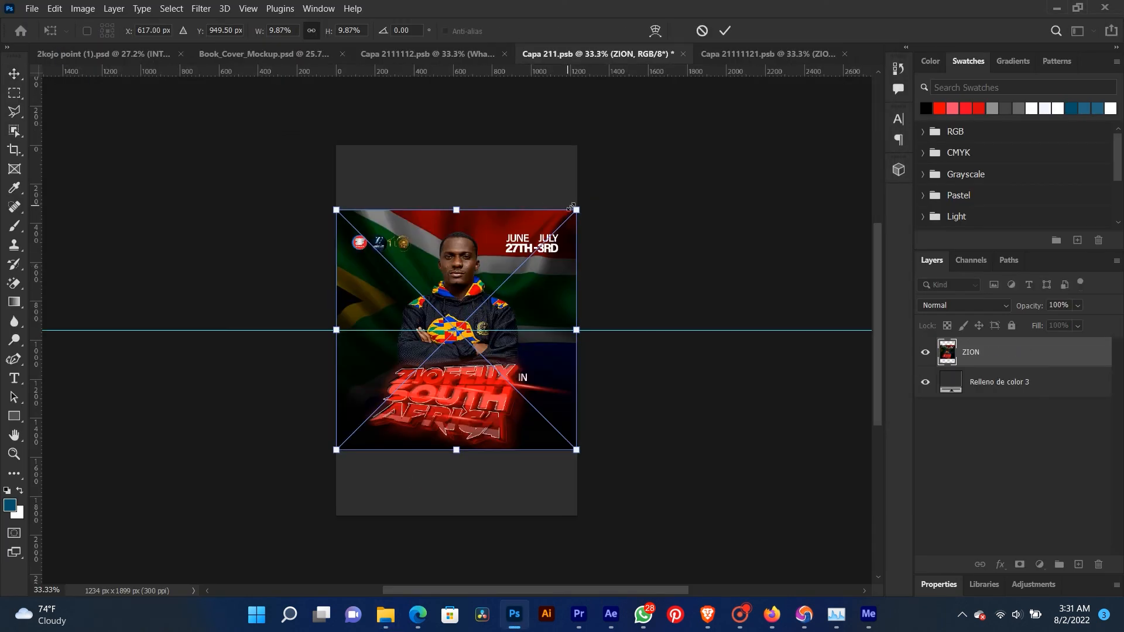
Step: Scale the ZION image to 16.08% so it fills the Capa 211.psb canvas, and save the document
left_click_drag(573, 209, 660, 127)
left_click_drag(340, 443, 265, 512)
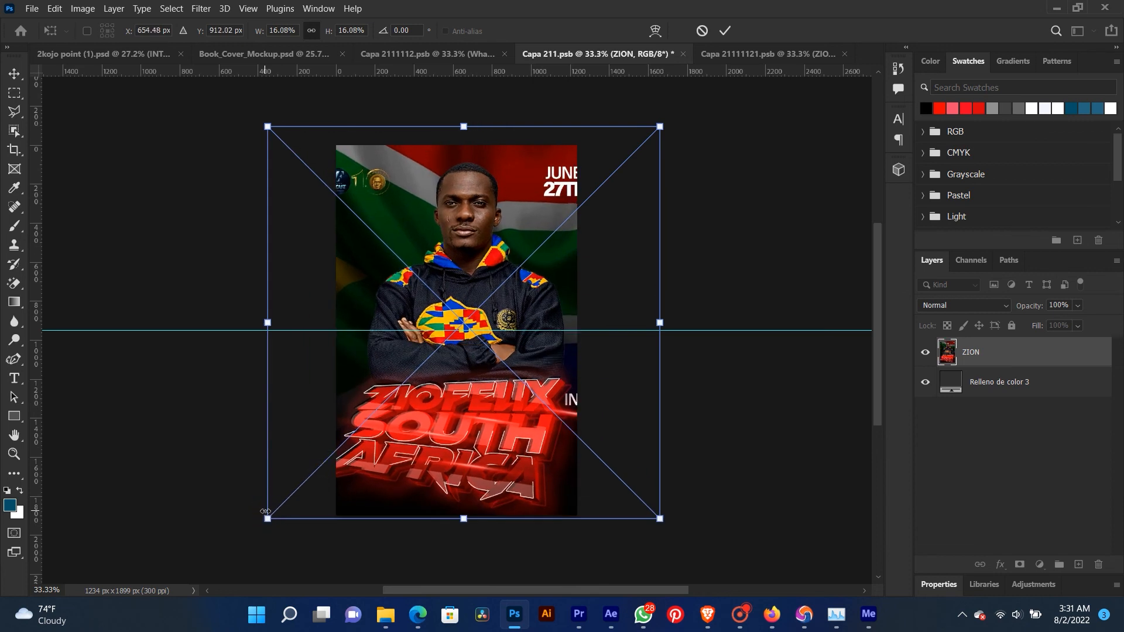
key("Return")
key("ctrl+s")
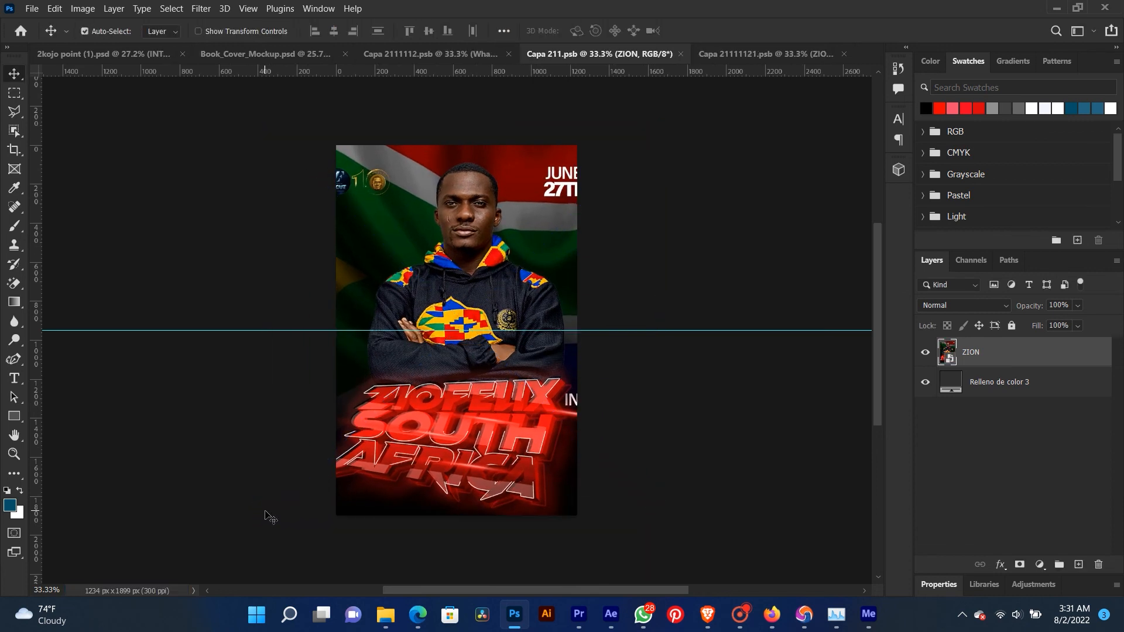
Step: Return to Book_Cover_Mockup.psd and examine the updated front cover up close and as a whole
left_click(93, 55)
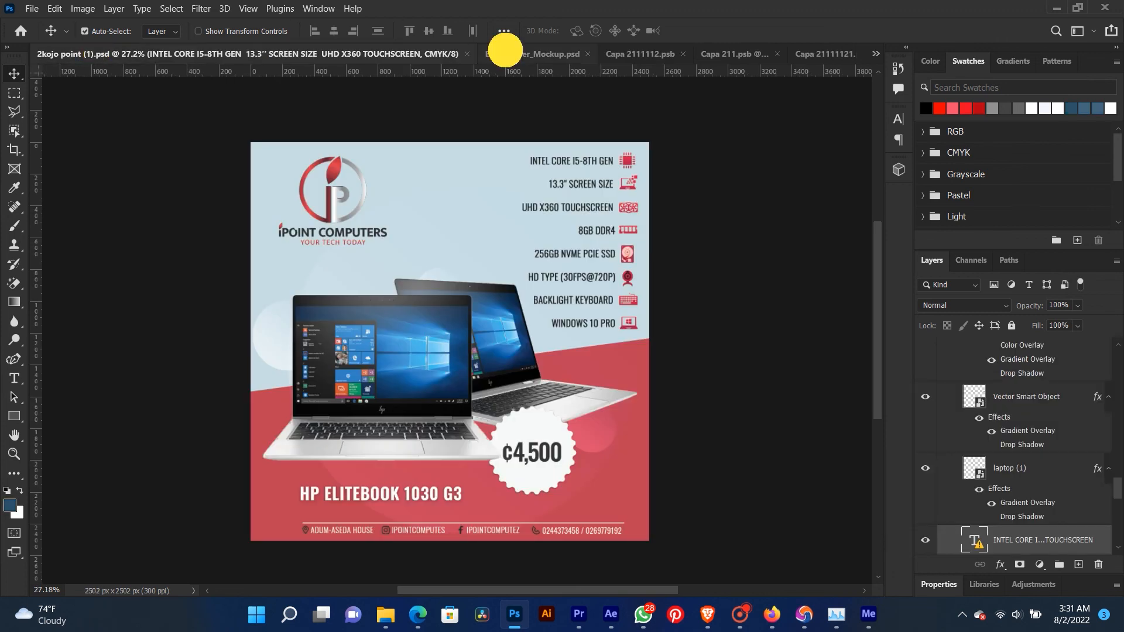
left_click(505, 51)
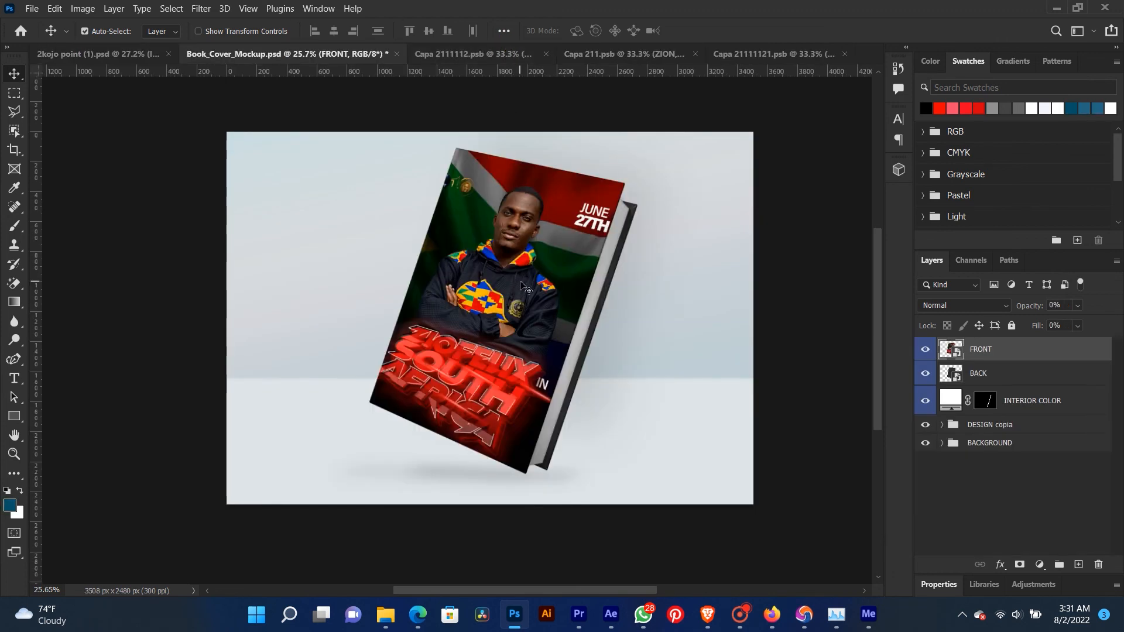
scroll(523, 287, "down", 3)
scroll(513, 353, "up", 3)
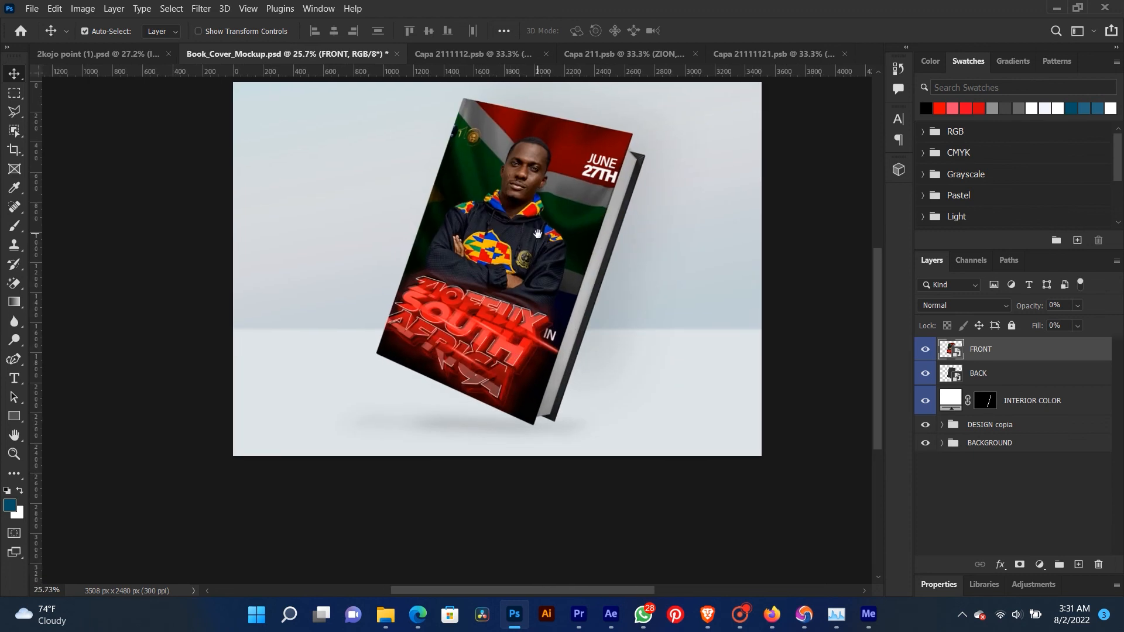
scroll(538, 234, "up", 2)
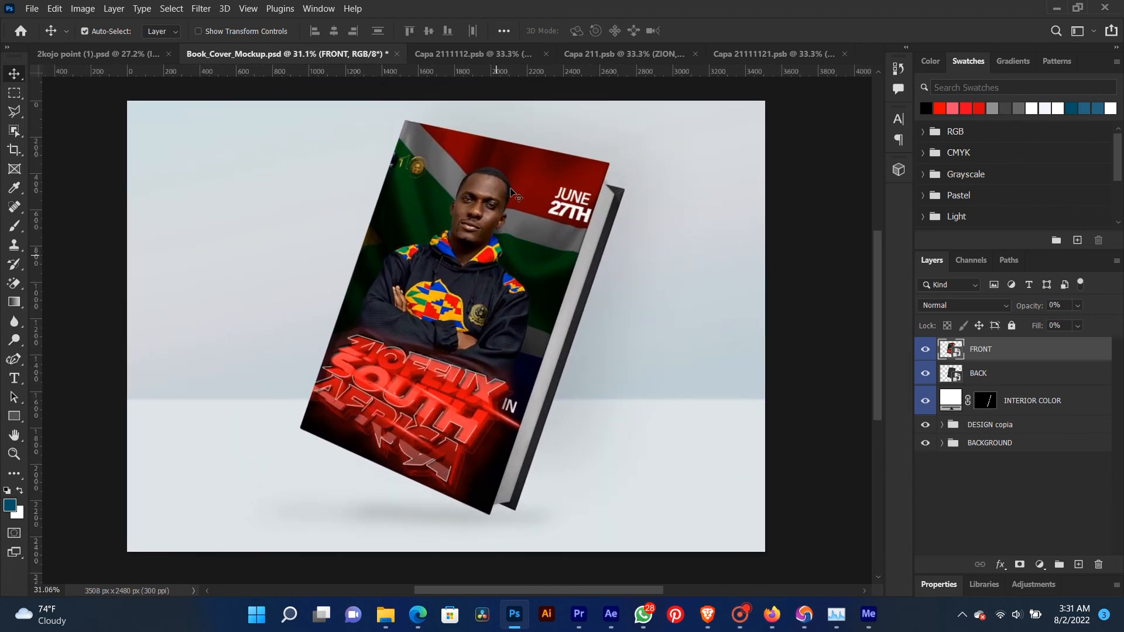
scroll(514, 199, "up", 1)
scroll(503, 283, "up", 1)
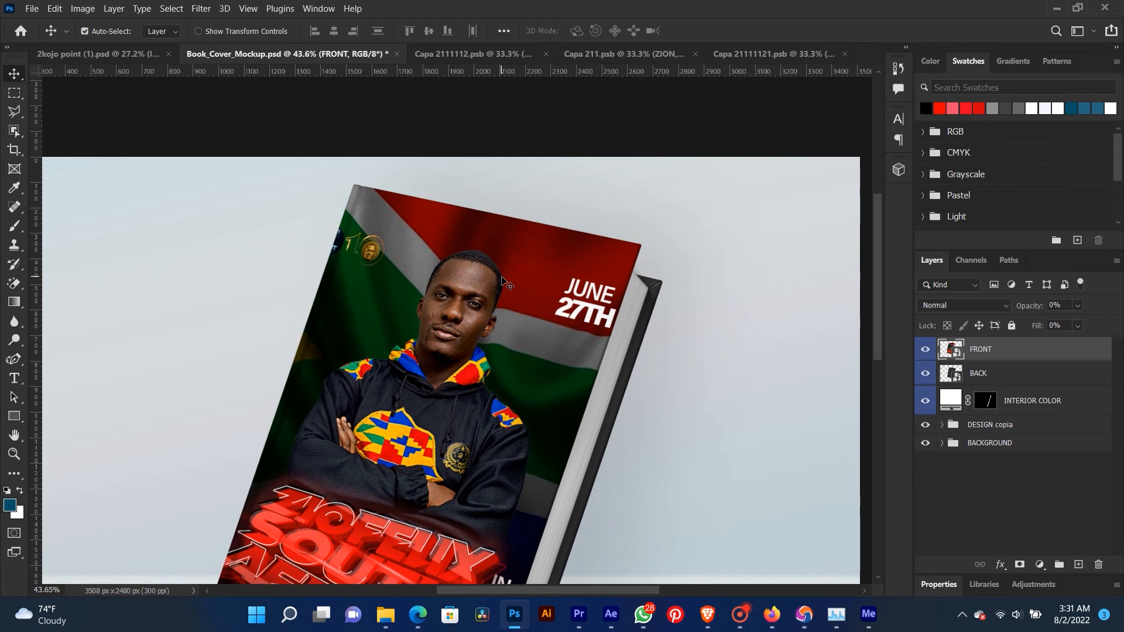
scroll(503, 281, "up", 1)
scroll(507, 285, "down", 1)
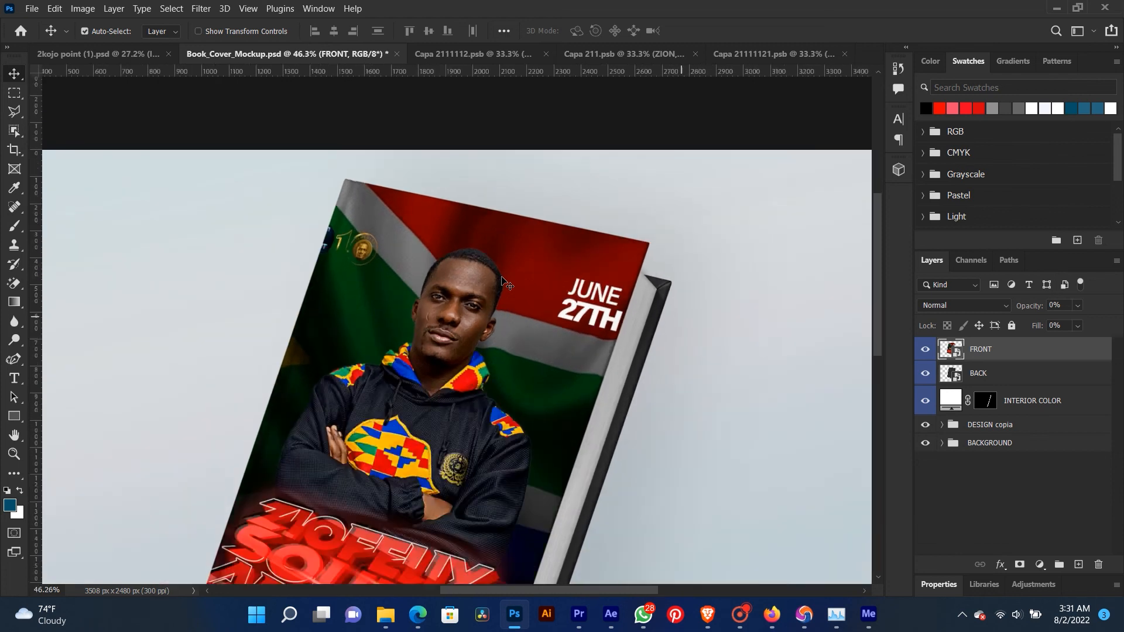
scroll(507, 285, "down", 2)
scroll(507, 285, "up", 1)
scroll(514, 146, "down", 2)
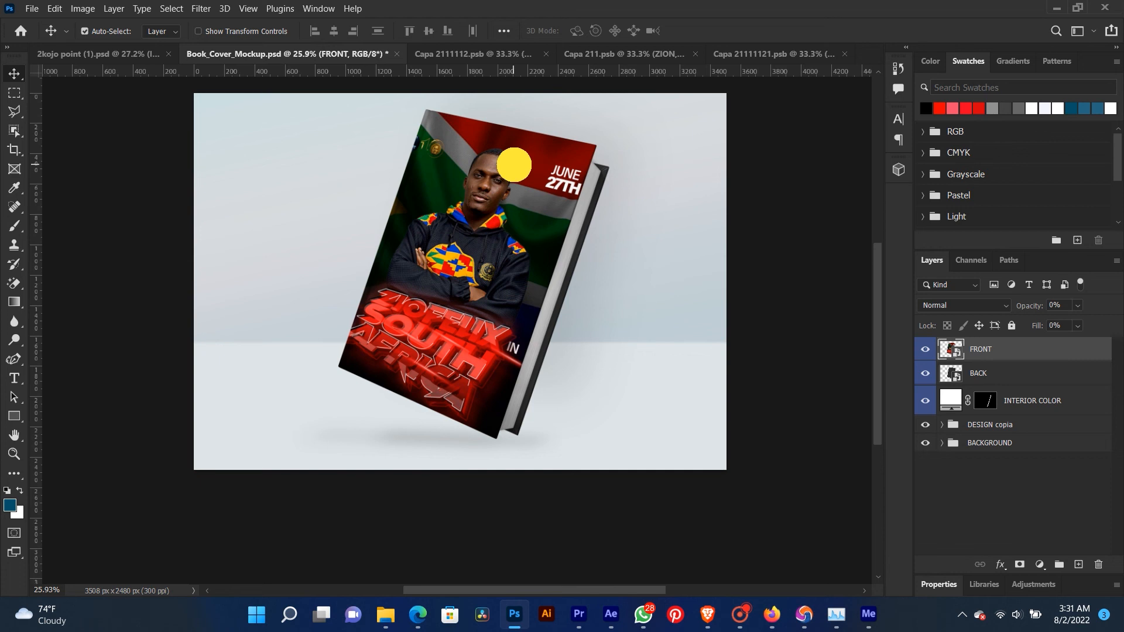
left_click_drag(514, 164, 503, 249)
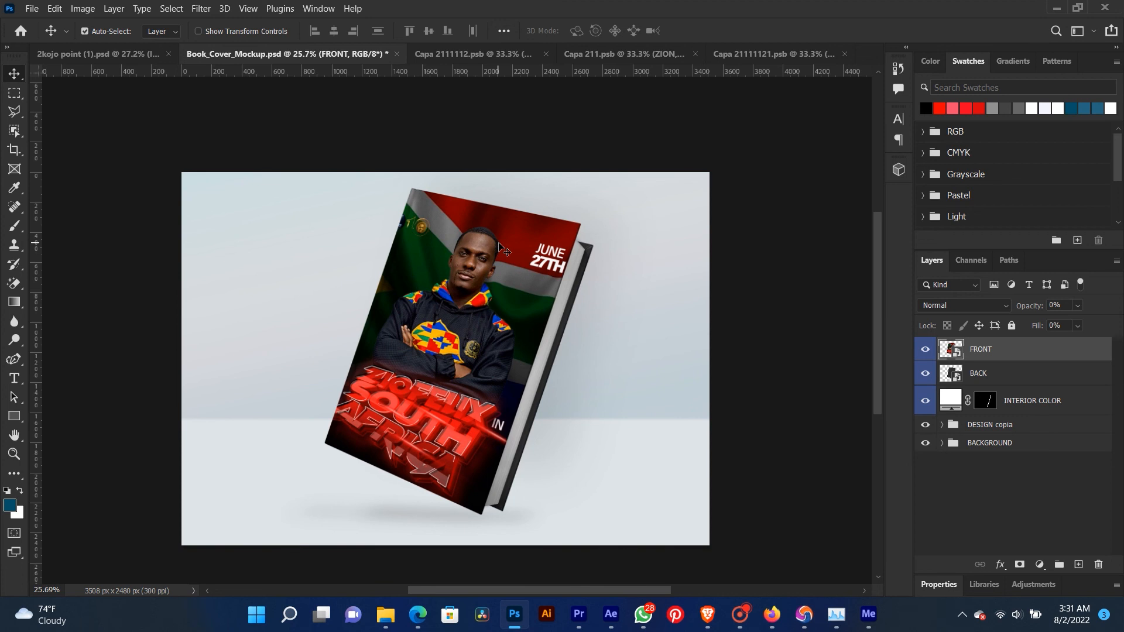
scroll(499, 244, "down", 3)
scroll(499, 244, "up", 3)
left_click(741, 613)
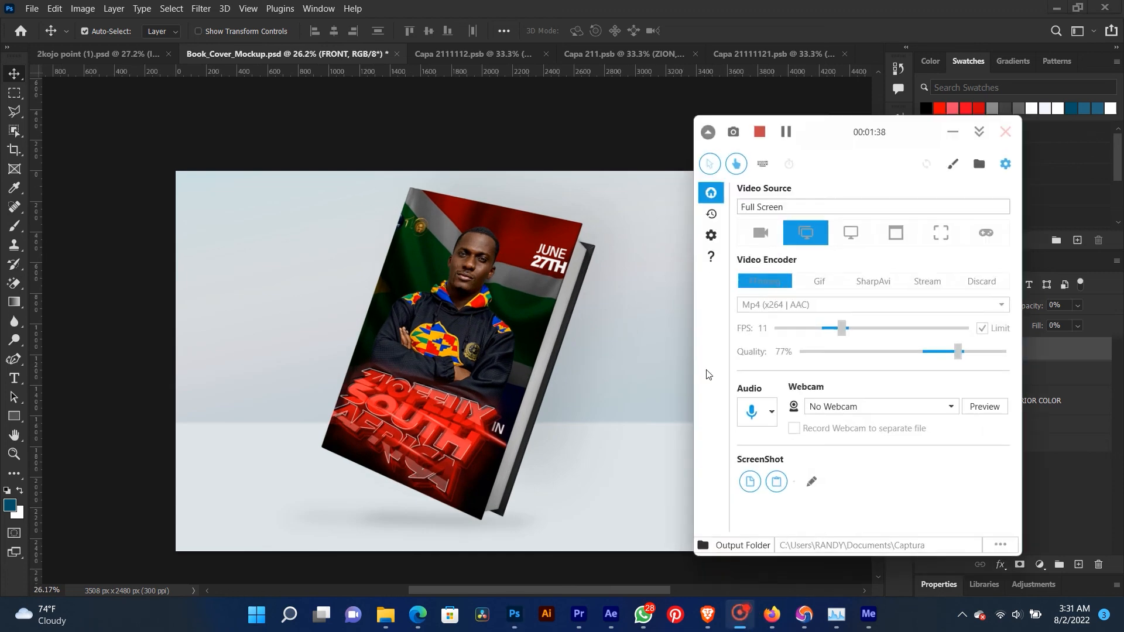